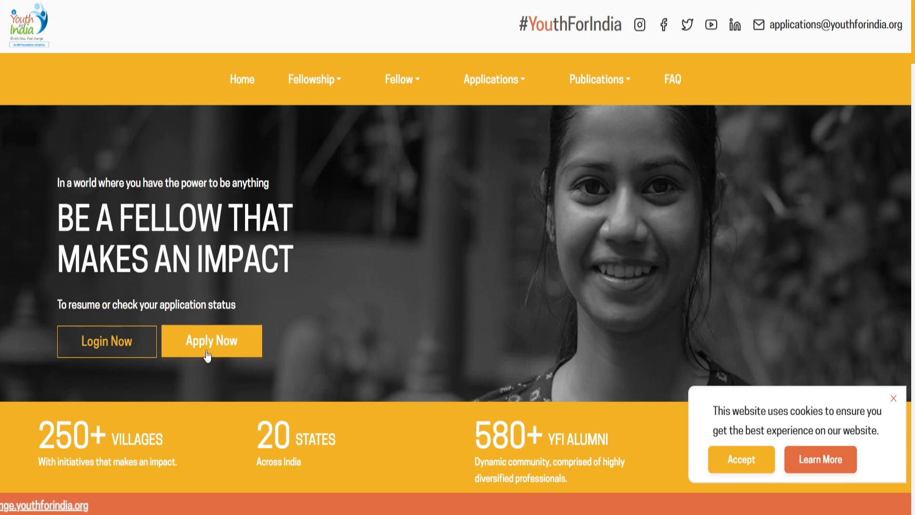
- Open the fellowship application form and submit the applicant's email for the existing-account check
left_click(238, 346)
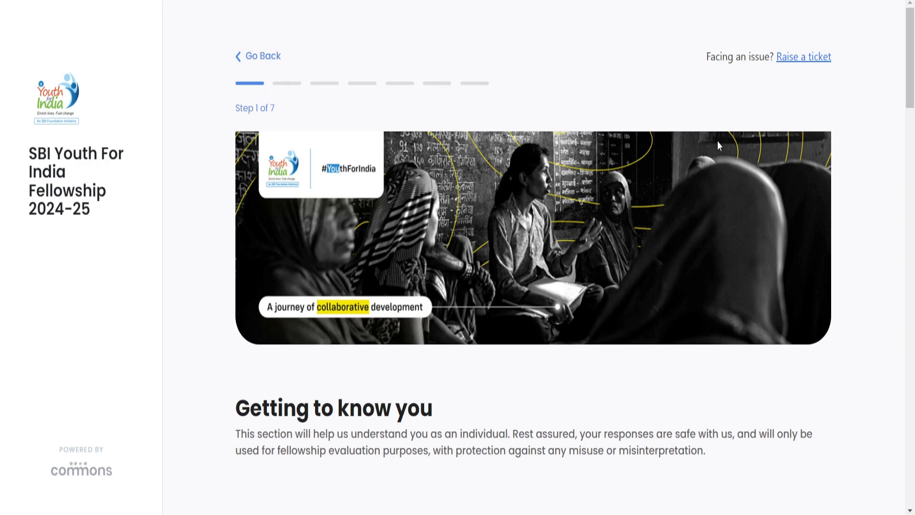
scroll(751, 260, "down", 3)
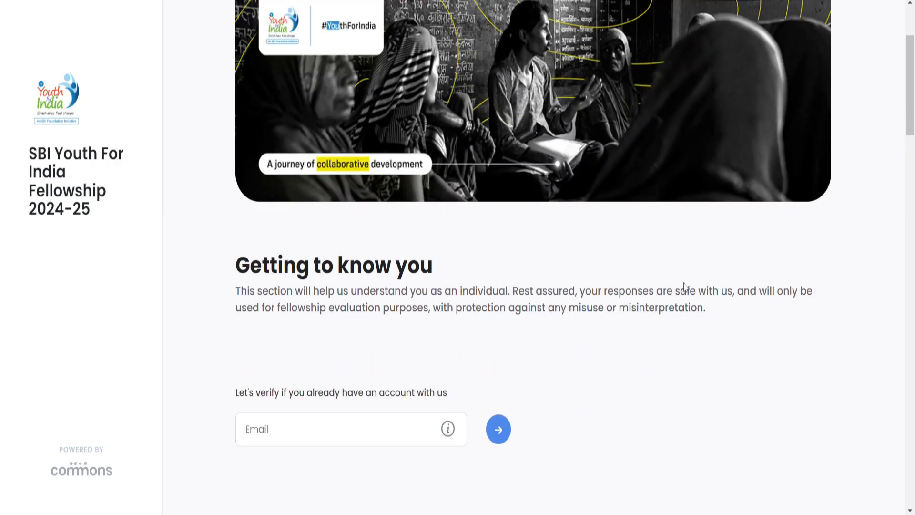
scroll(656, 291, "down", 2)
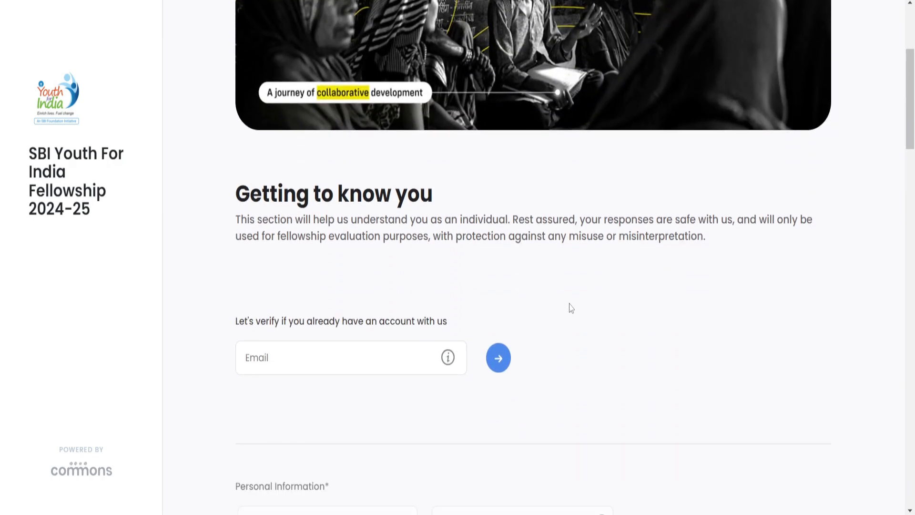
scroll(572, 309, "down", 2)
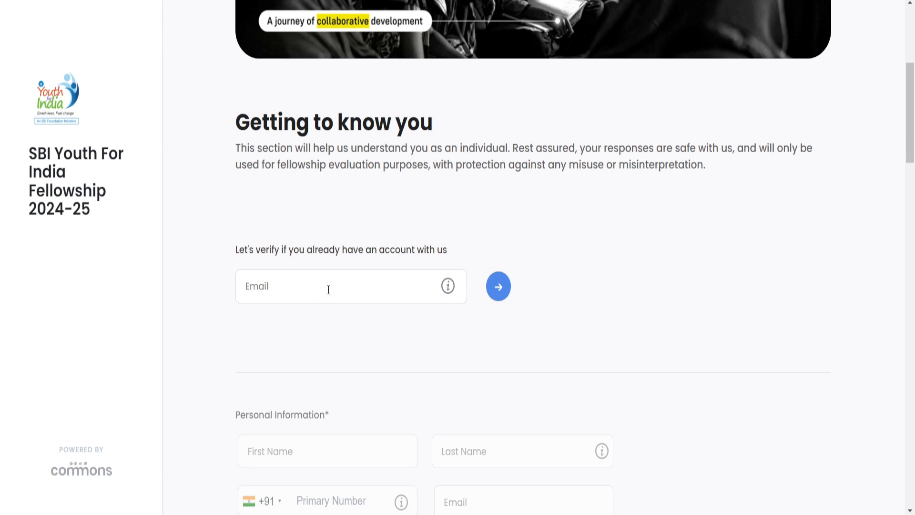
left_click(505, 291)
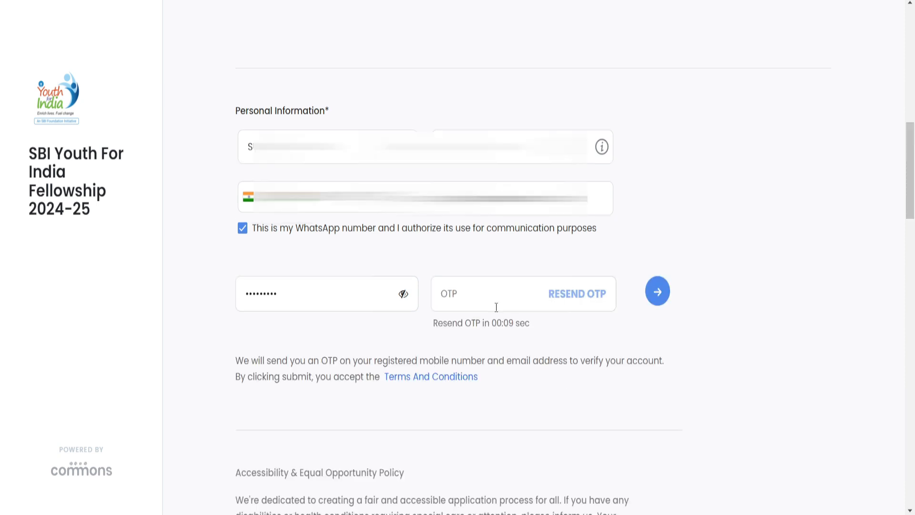
- Verify the account by filling in the OTP field, and answer No to the Accessibility & Equal Opportunity question
left_click(496, 307)
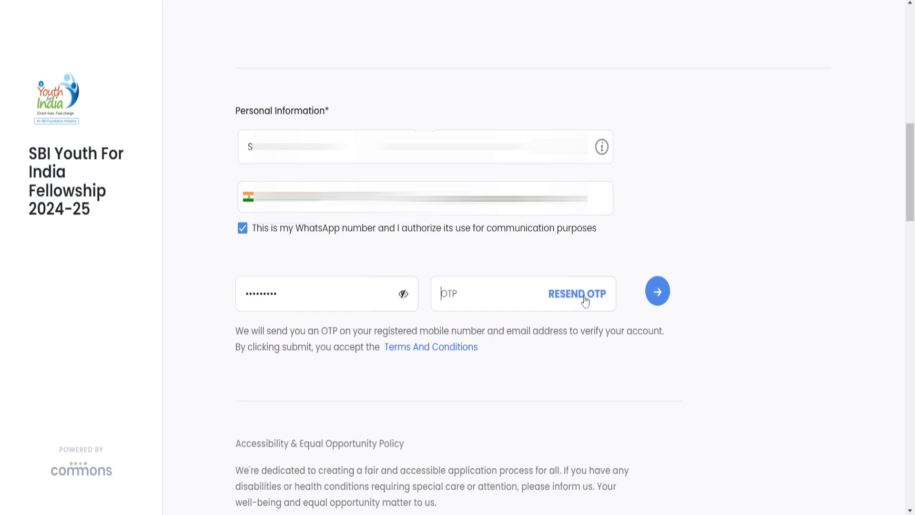
scroll(332, 155, "down", 8)
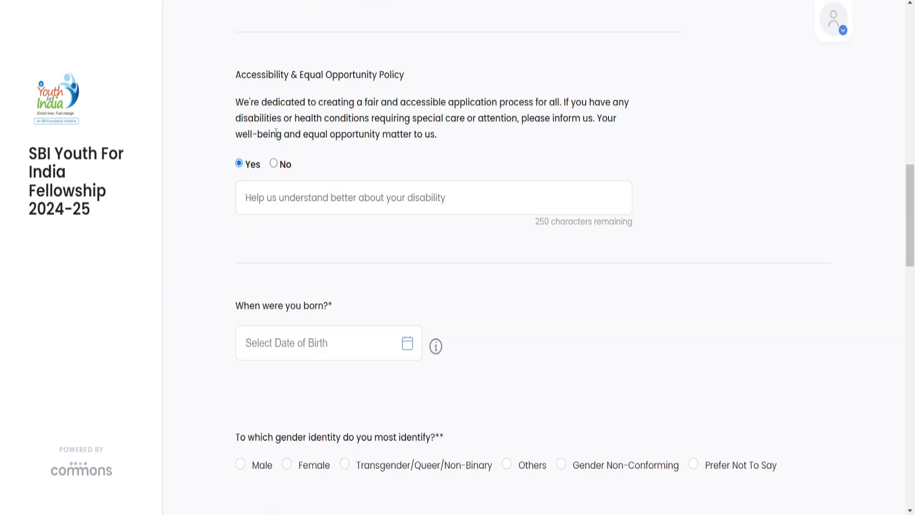
left_click(276, 166)
scroll(343, 192, "down", 3)
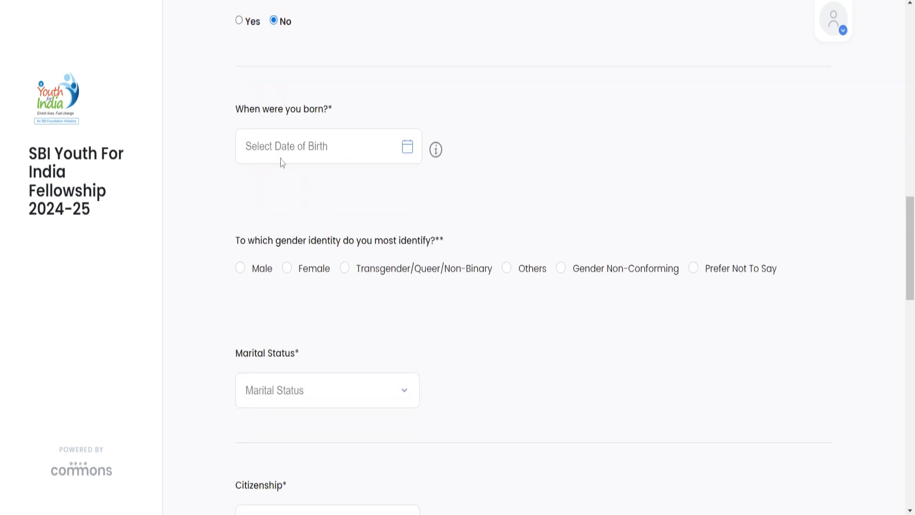
- Set the citizenship to Indian and the country of current residence to India
scroll(296, 150, "down", 3)
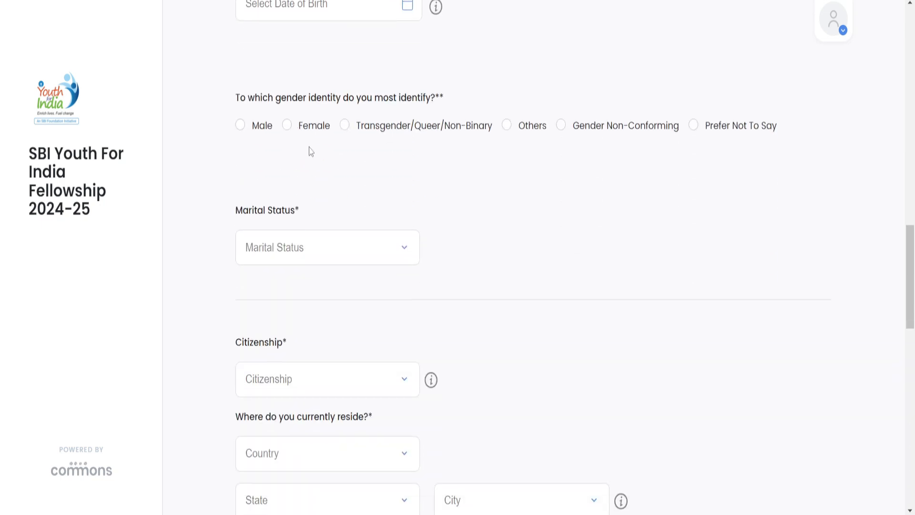
scroll(369, 143, "down", 2)
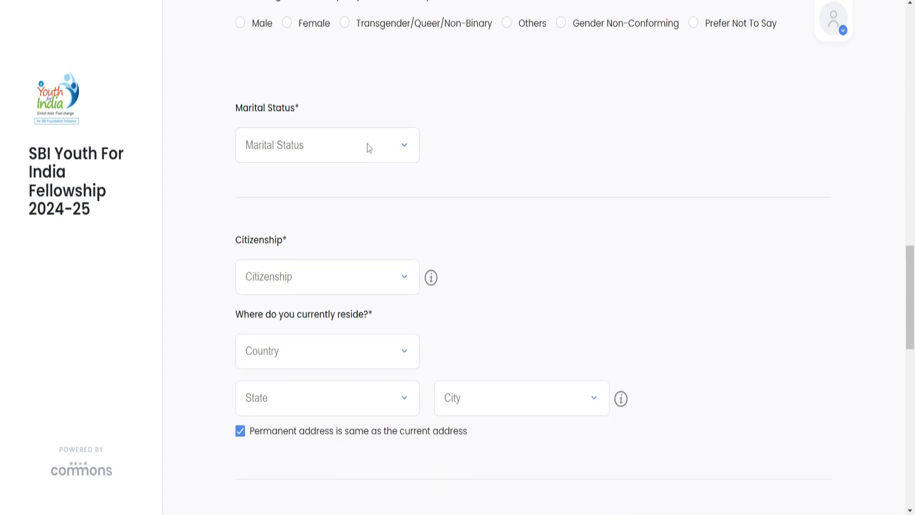
scroll(369, 148, "down", 1)
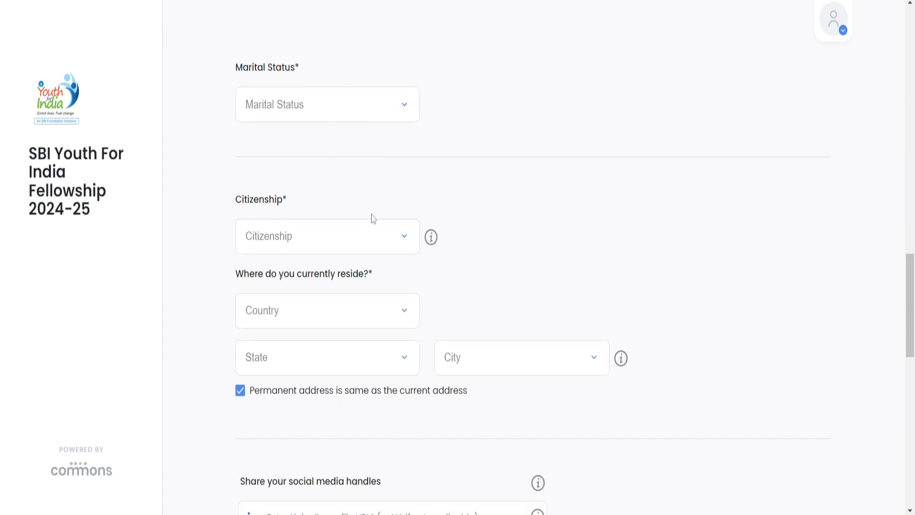
scroll(369, 216, "down", 2)
left_click(301, 172)
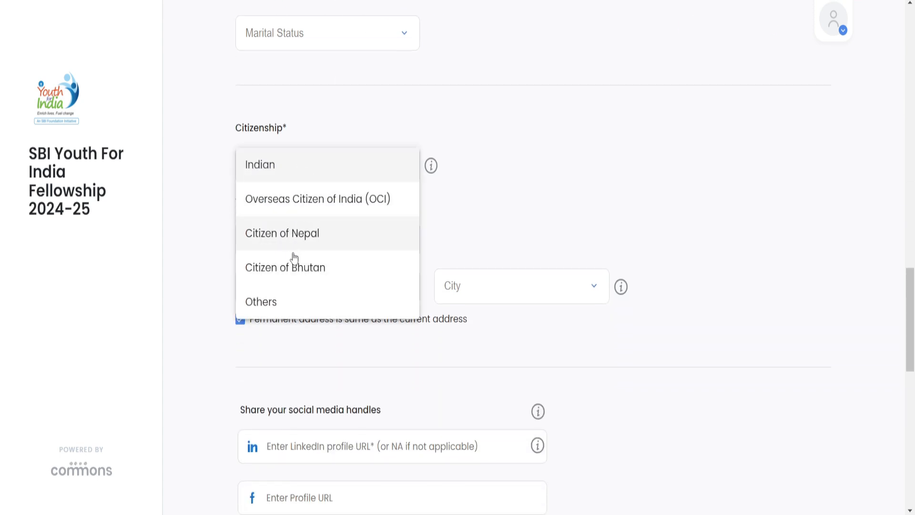
left_click(321, 205)
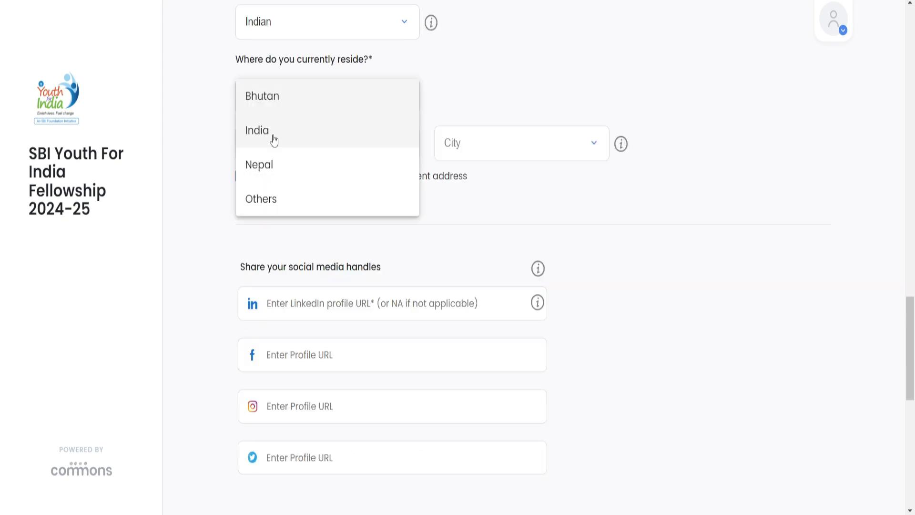
left_click(273, 139)
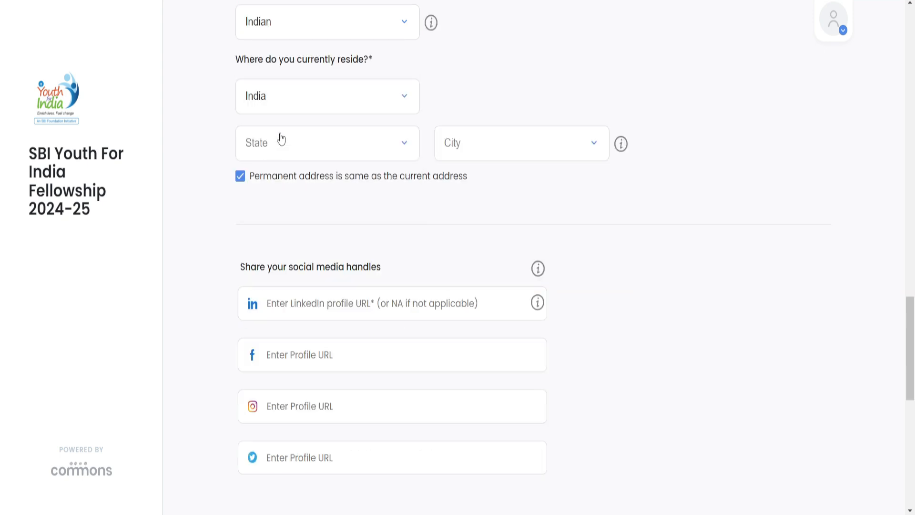
- Choose Bengali as the language the applicant feels most comfortable with
scroll(489, 139, "down", 1)
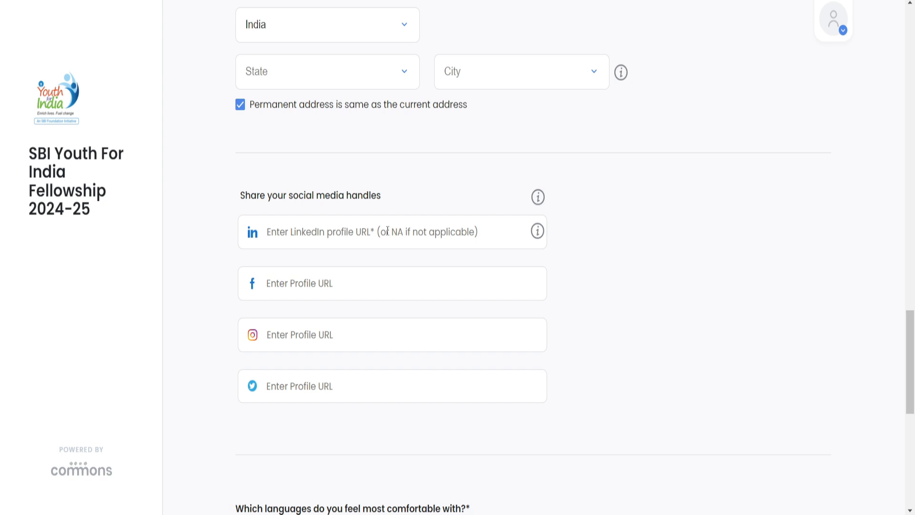
scroll(333, 248, "down", 1)
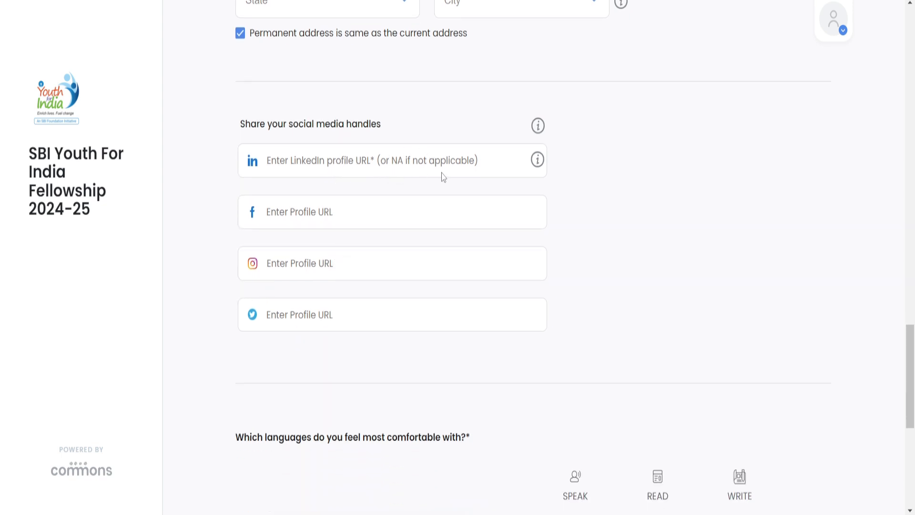
scroll(443, 178, "down", 4)
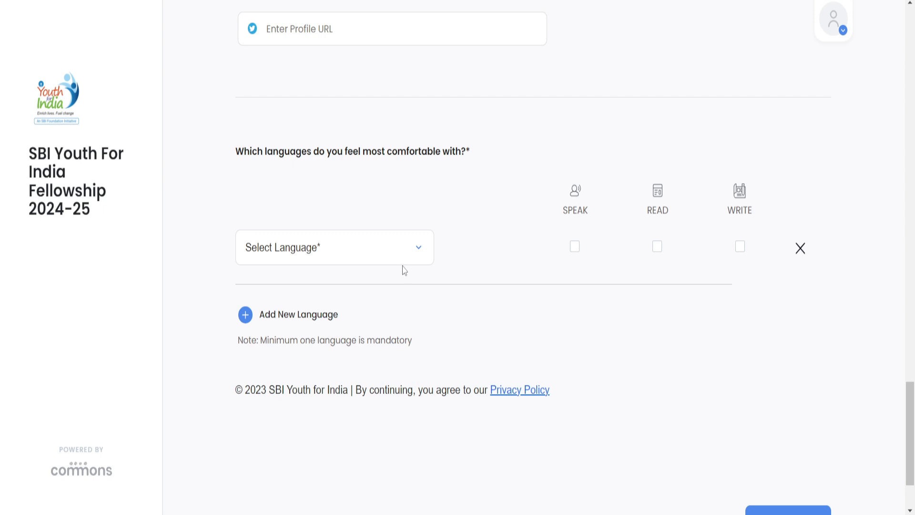
left_click(403, 260)
left_click(409, 244)
left_click(410, 244)
scroll(424, 264, "down", 5)
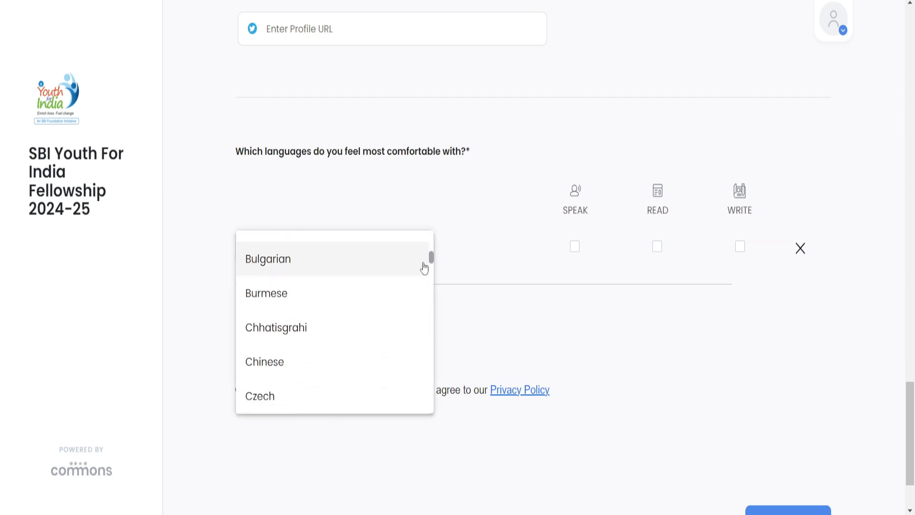
scroll(366, 292, "up", 3)
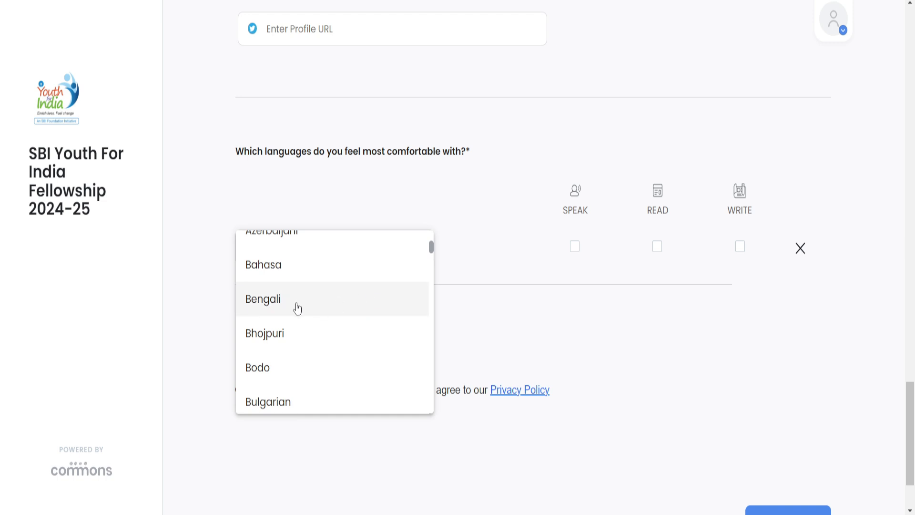
left_click(298, 308)
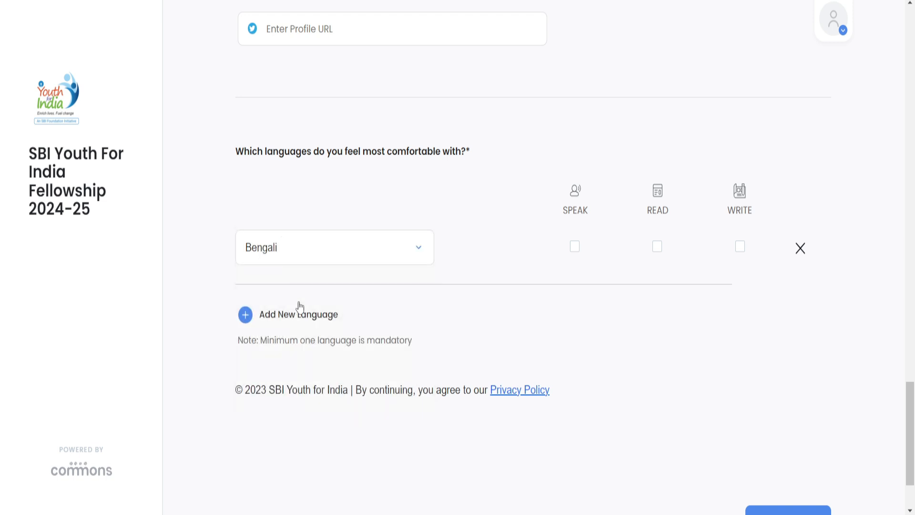
- Mark Speak, Read and Write for Bengali and continue to the Academic Background section
left_click(574, 248)
left_click(657, 246)
left_click(740, 252)
scroll(570, 267, "down", 2)
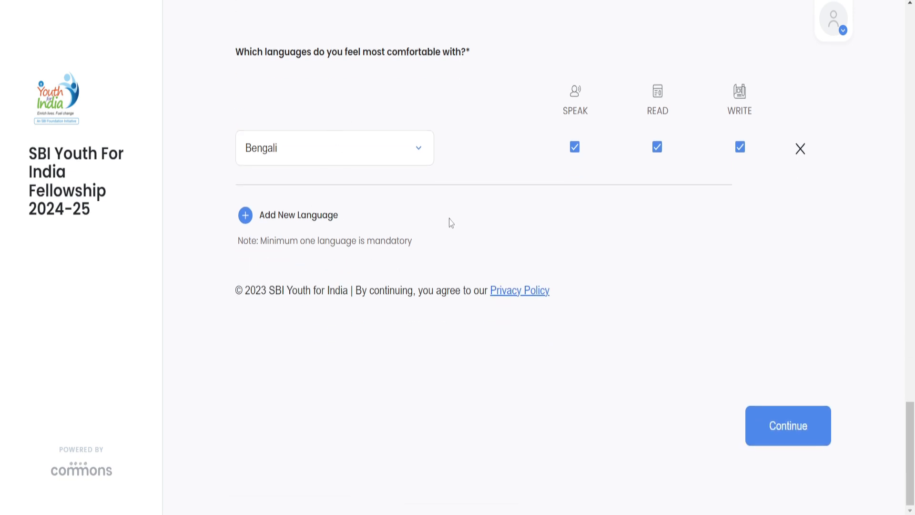
left_click(799, 429)
- Set the academic stream of the highest level of education to Social Sciences & Humanities
left_click(298, 367)
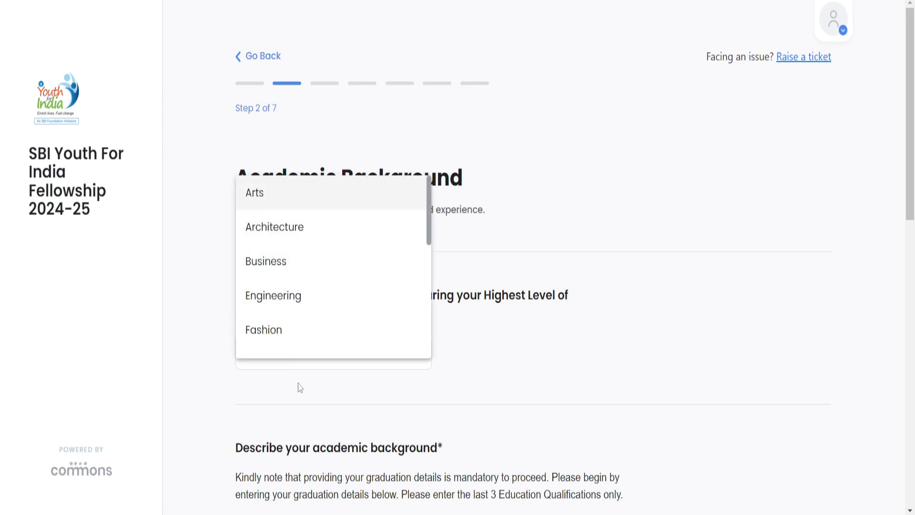
scroll(357, 282, "down", 5)
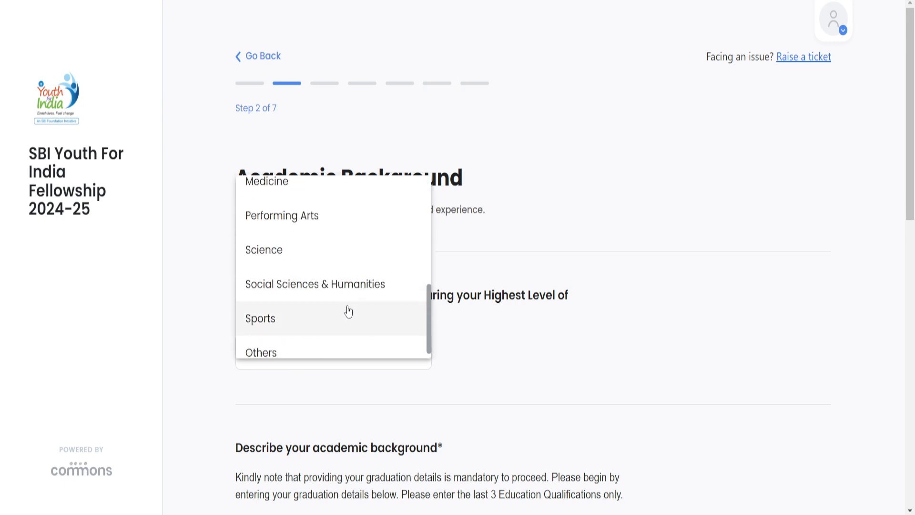
left_click(343, 273)
- Save a Graduation qualification for institute "vxzczxczxczxc" with degree "dz", specialisation "czxczxc" and years 2021 to 2024, and continue to Professional Background
scroll(341, 296, "down", 6)
left_click(341, 293)
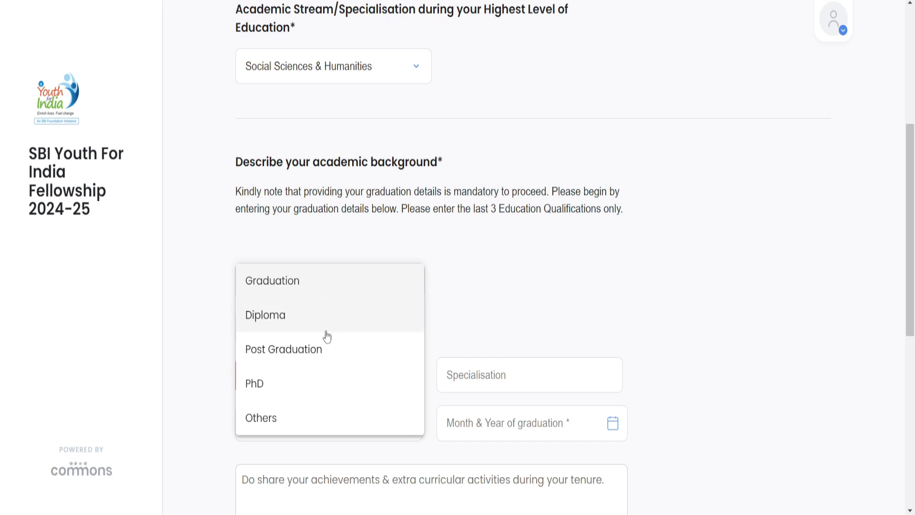
left_click(445, 308)
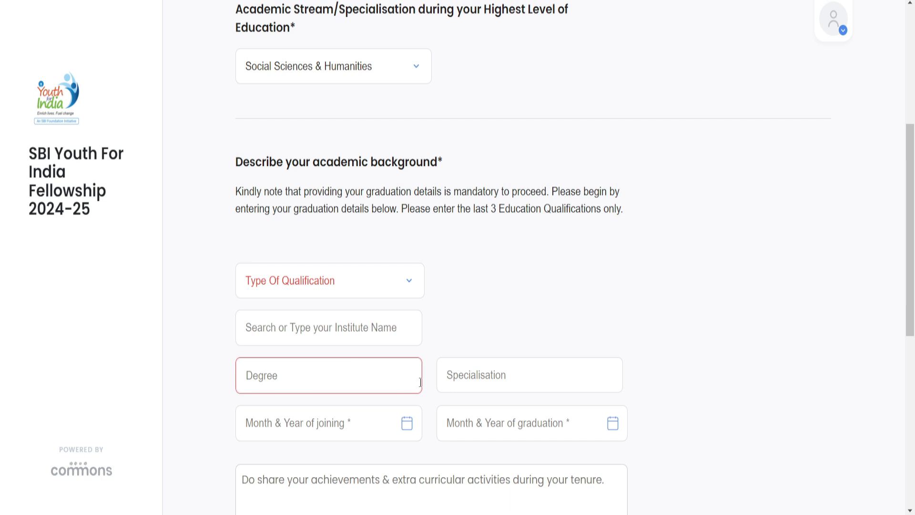
scroll(301, 381, "down", 2)
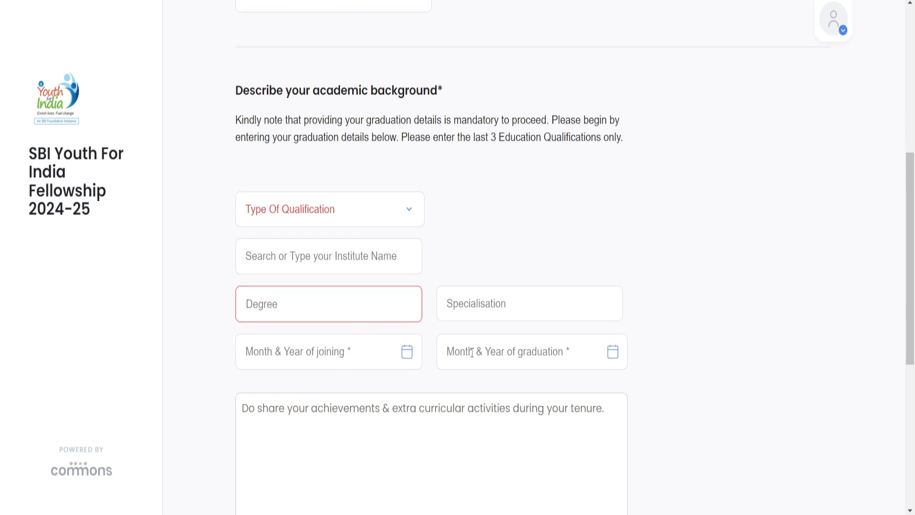
scroll(558, 367, "down", 7)
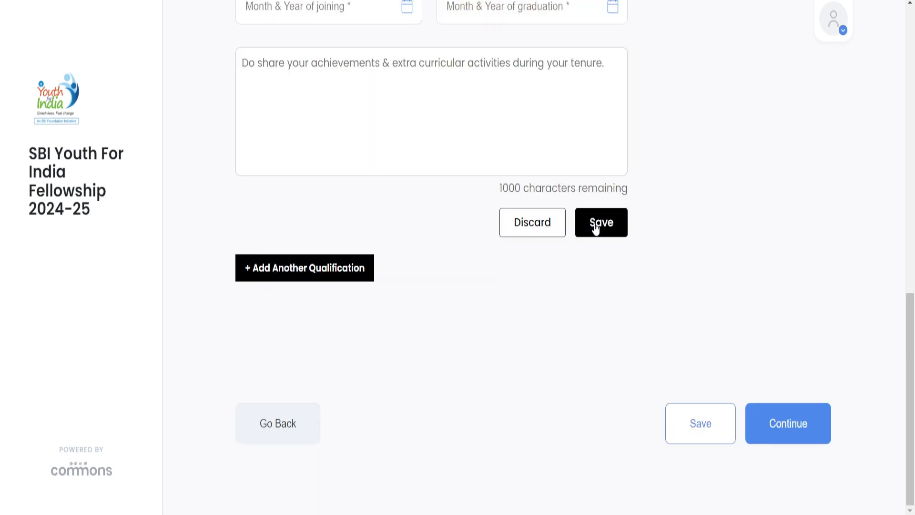
left_click(595, 228)
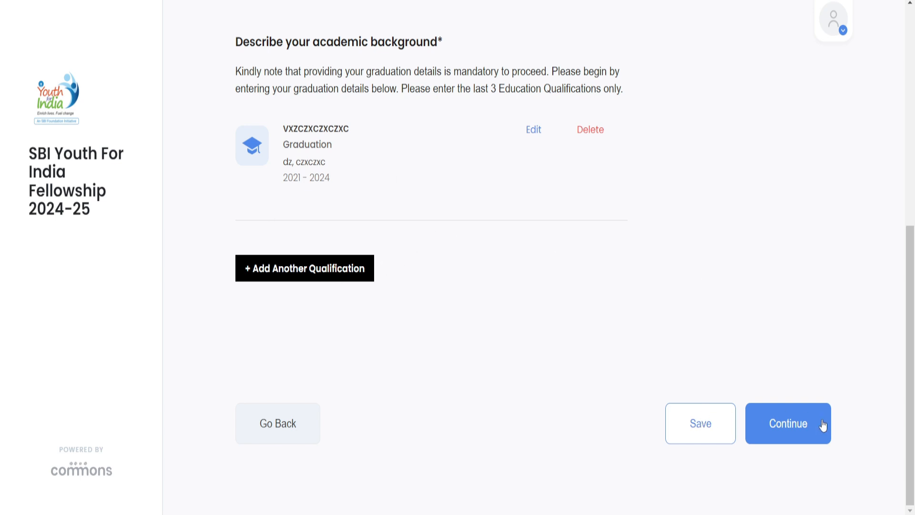
left_click(797, 424)
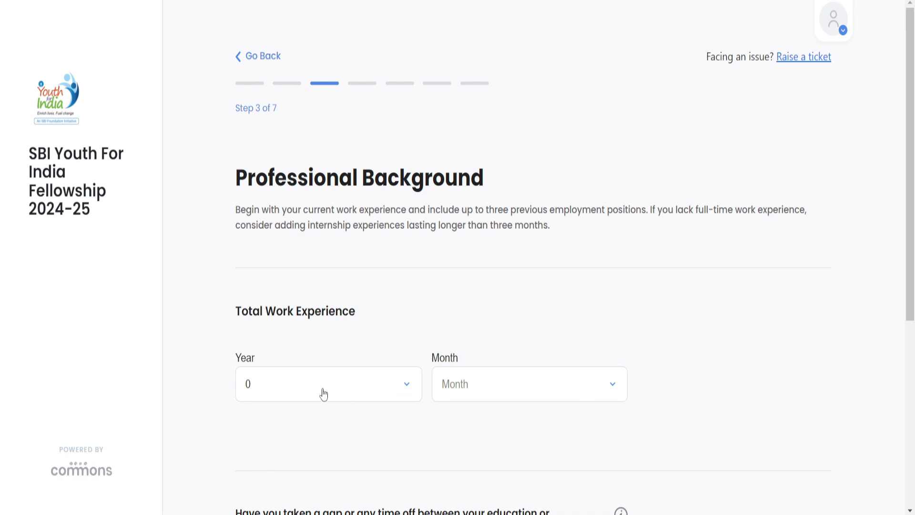
- Set the total work experience to 4 years and 3 months
left_click(298, 393)
scroll(299, 391, "down", 1)
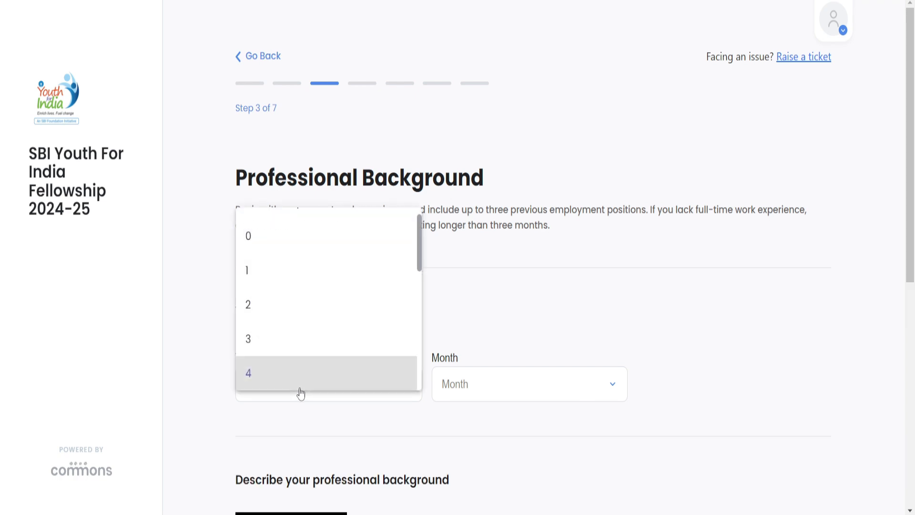
left_click(300, 391)
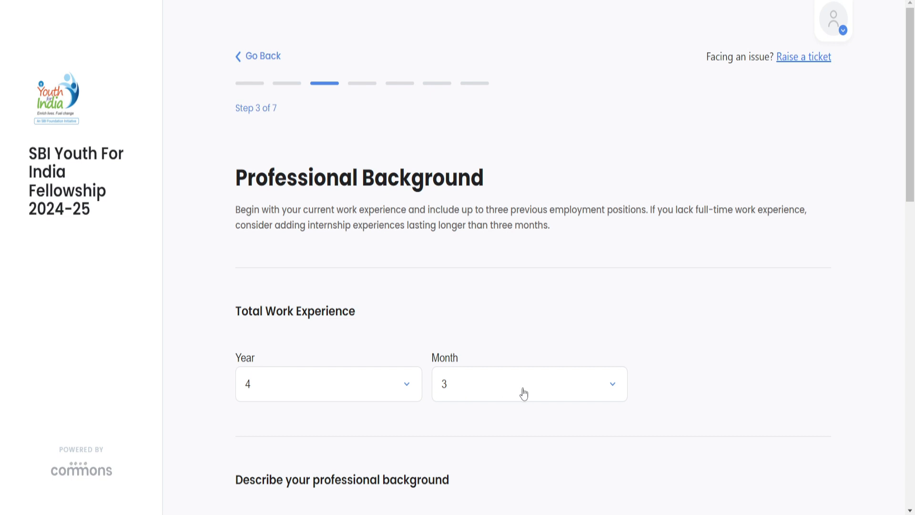
- Save a work experience entry with designation "vbn" from Jul 2020 to Nov 2022, and continue to the Volunteer Experience section
scroll(524, 394, "down", 5)
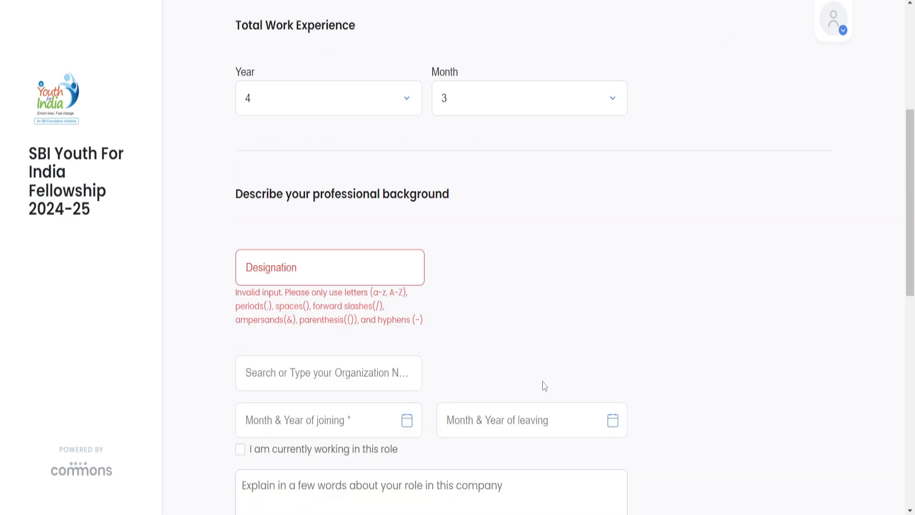
scroll(435, 354, "down", 3)
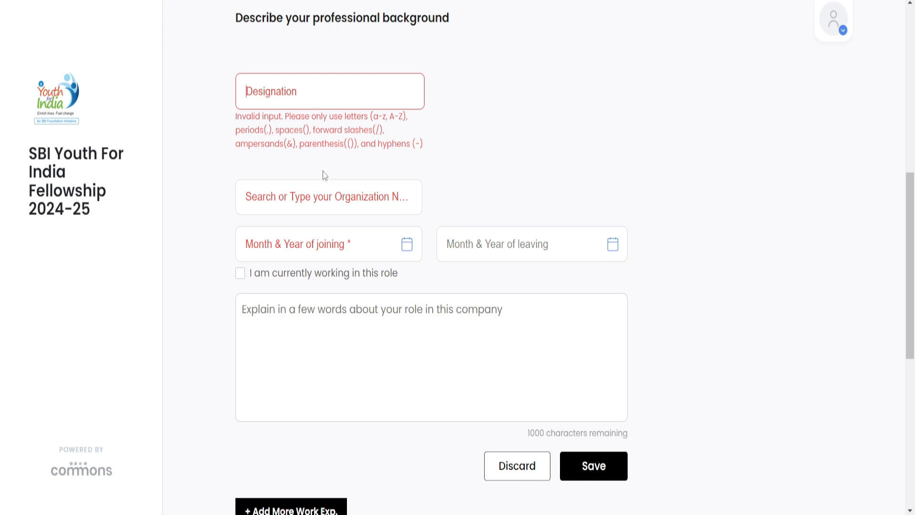
type("vbn")
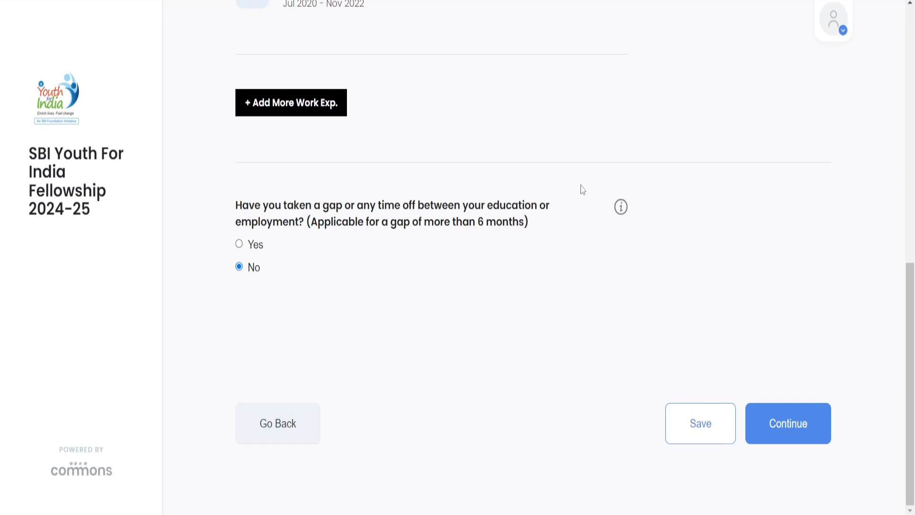
left_click(795, 418)
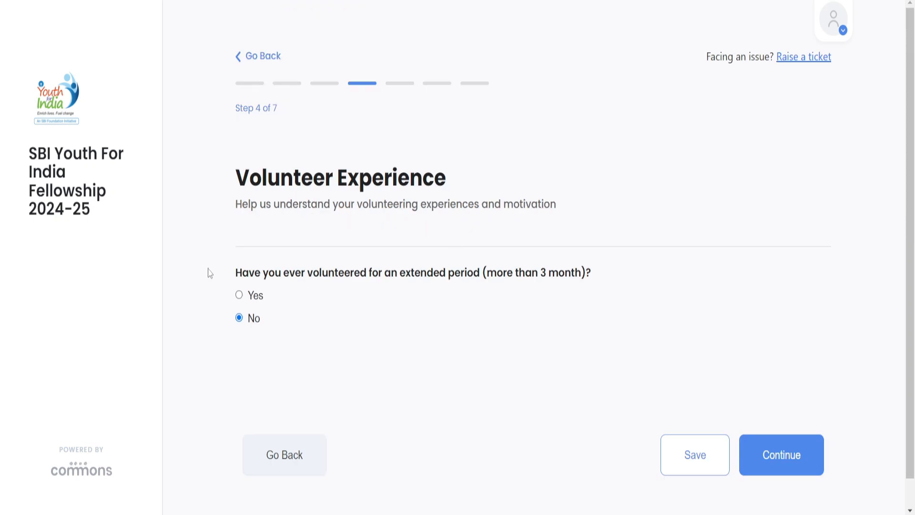
- Continue past Volunteer Experience with the answer No, review the two Essential Info questions and continue to Future Plans
left_click(808, 470)
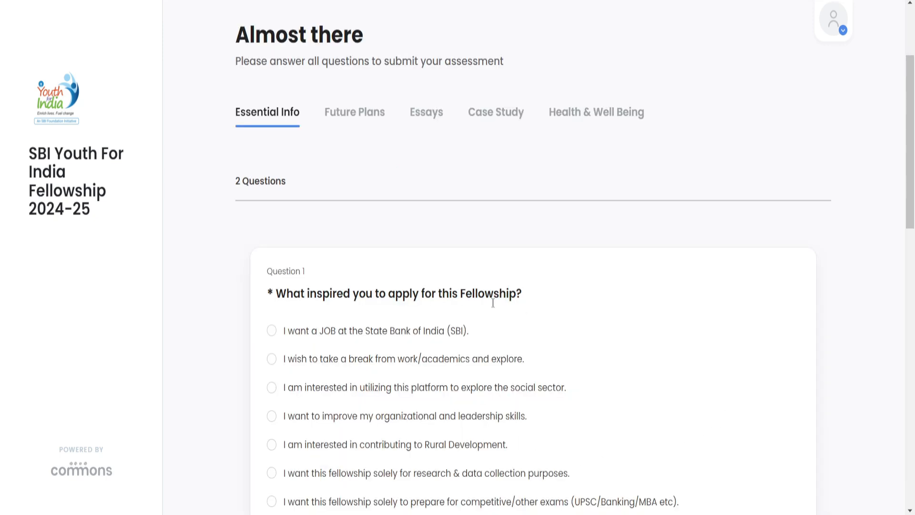
scroll(509, 336, "down", 2)
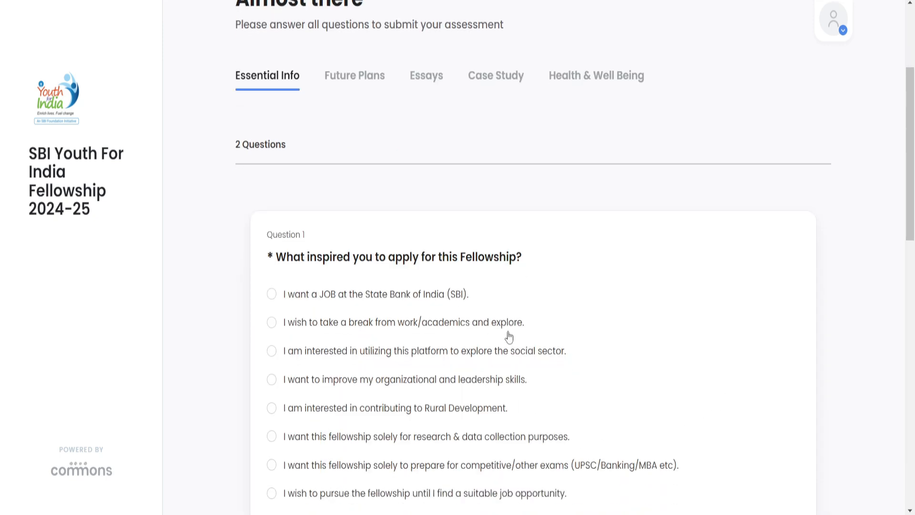
scroll(509, 336, "down", 2)
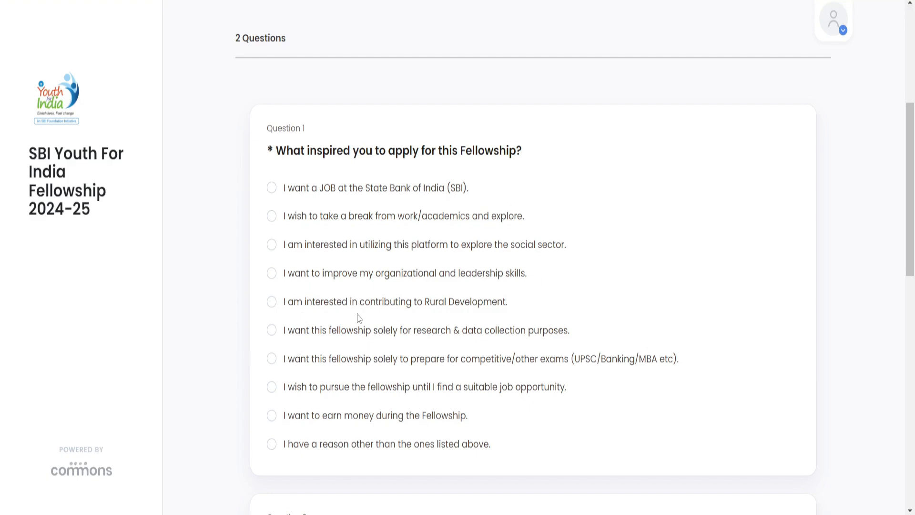
scroll(355, 318, "down", 2)
scroll(355, 326, "down", 10)
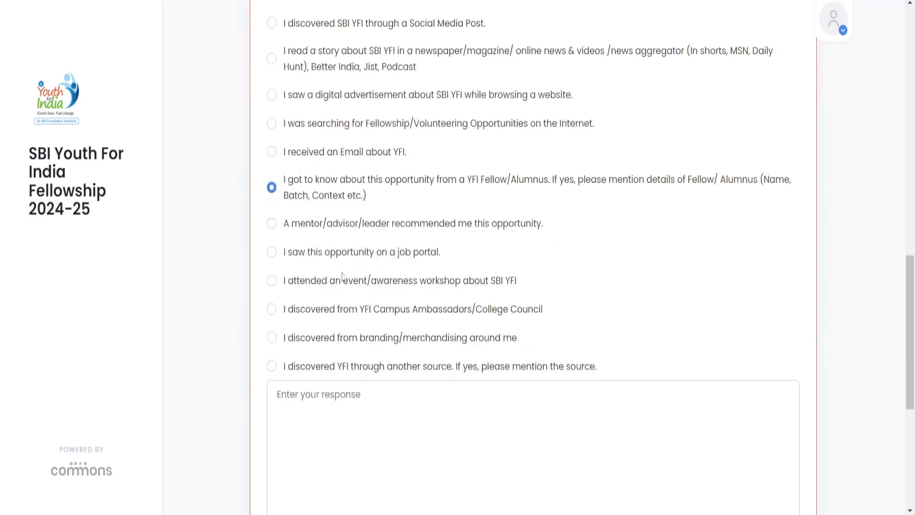
scroll(414, 251, "down", 4)
scroll(782, 480, "down", 5)
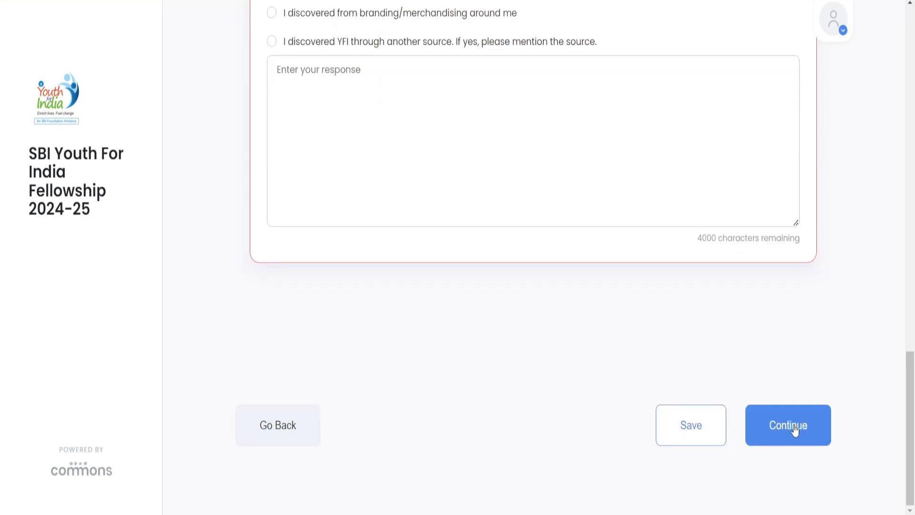
left_click(794, 430)
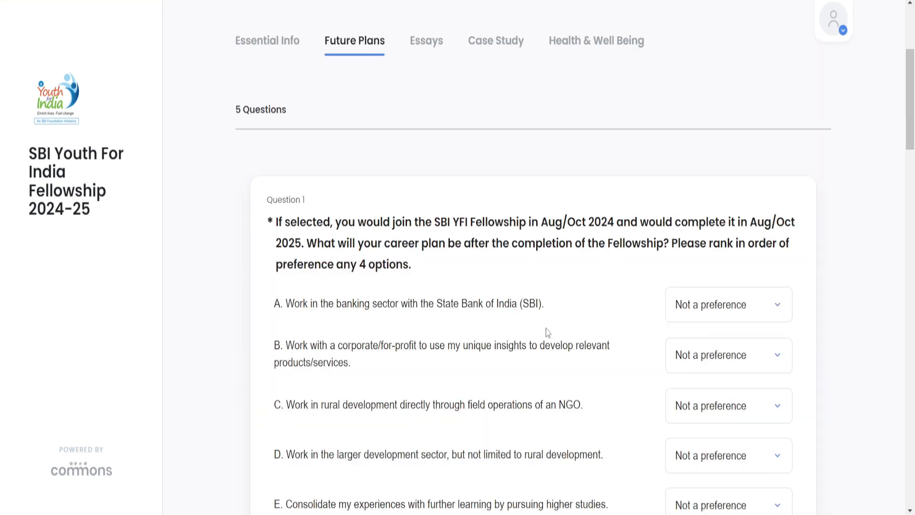
- Rank working in the banking sector with SBI as Preference 2 and working with a corporate/for-profit as Preference 3
left_click(728, 313)
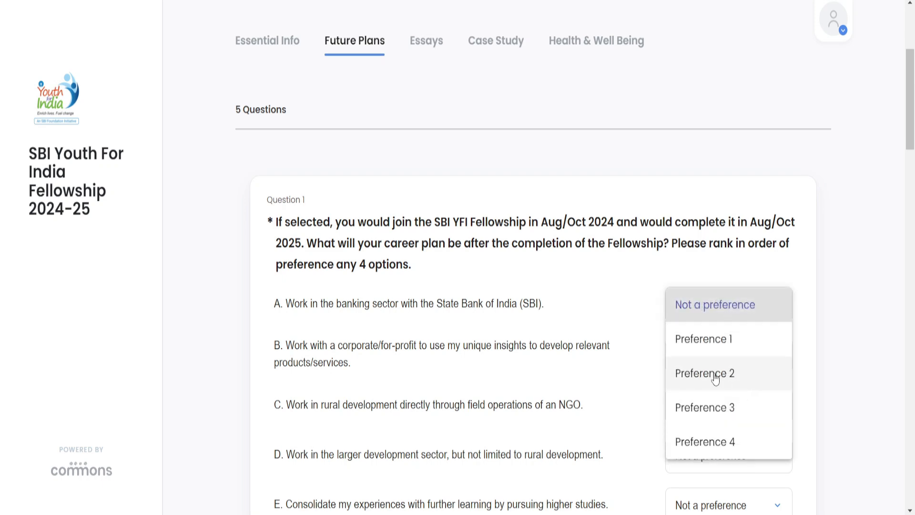
scroll(719, 377, "down", 1)
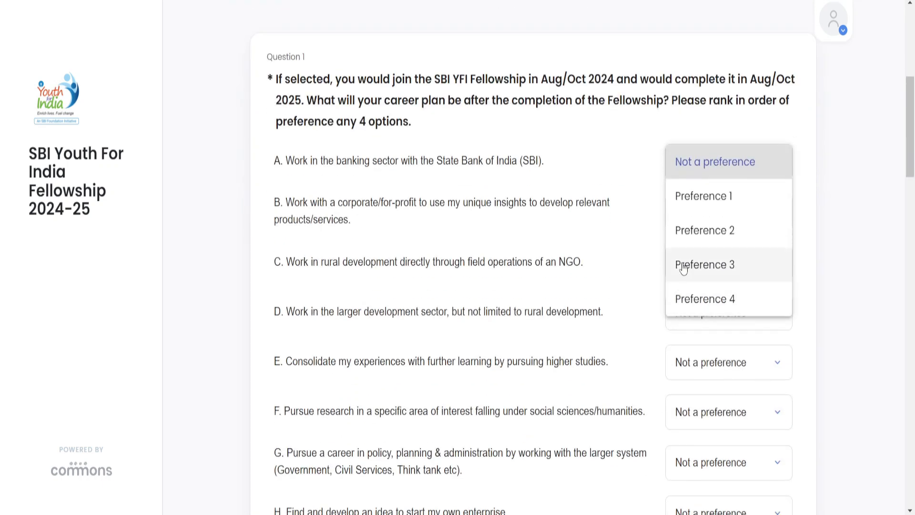
left_click(696, 245)
left_click(712, 211)
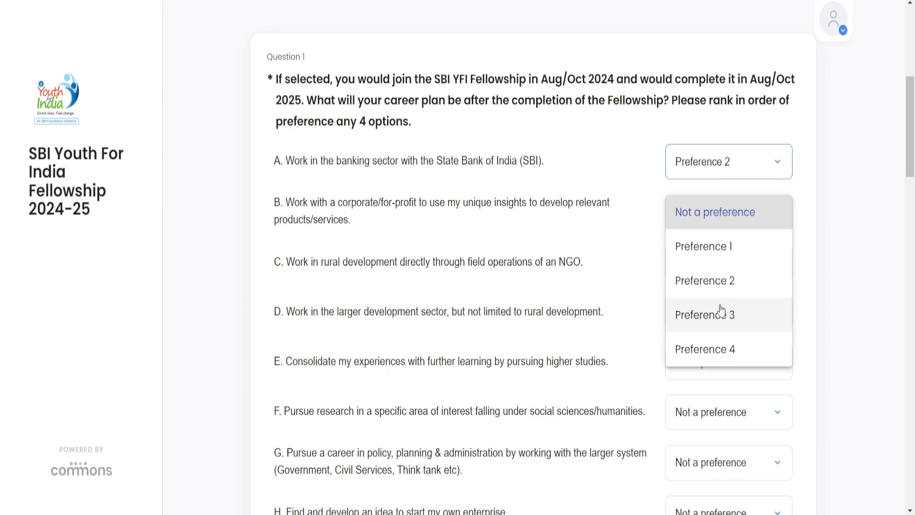
left_click(719, 311)
left_click(722, 270)
- Read through Future Plans questions 2 to 5 on motivation, alternative plans, other applications and exam preparation
scroll(430, 143, "down", 13)
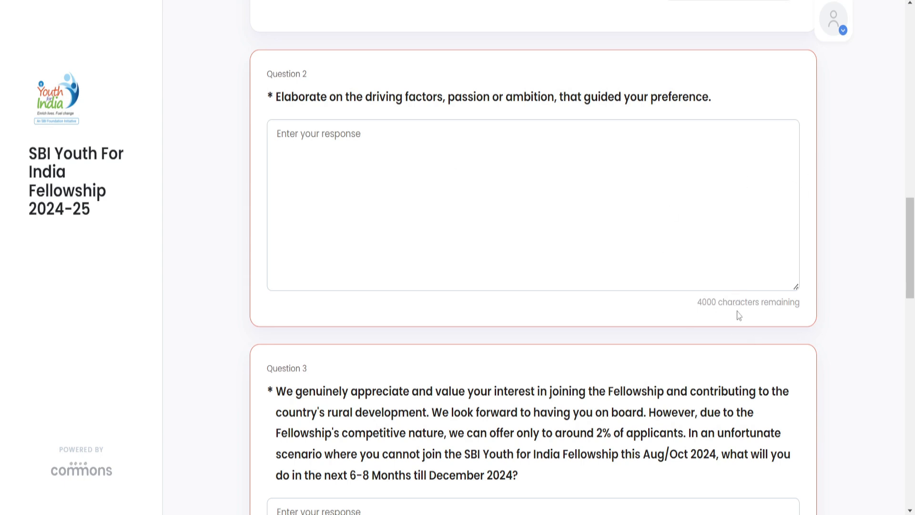
scroll(738, 316, "down", 5)
scroll(736, 323, "down", 3)
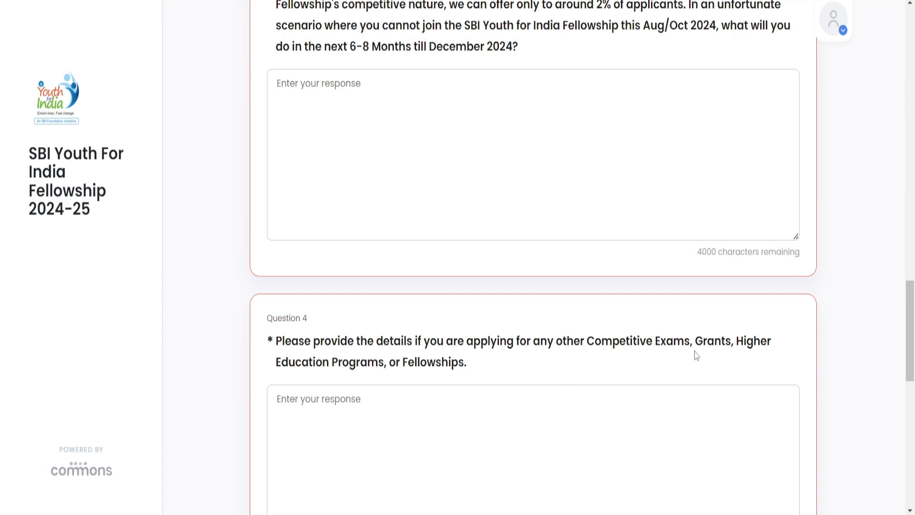
scroll(599, 379, "down", 5)
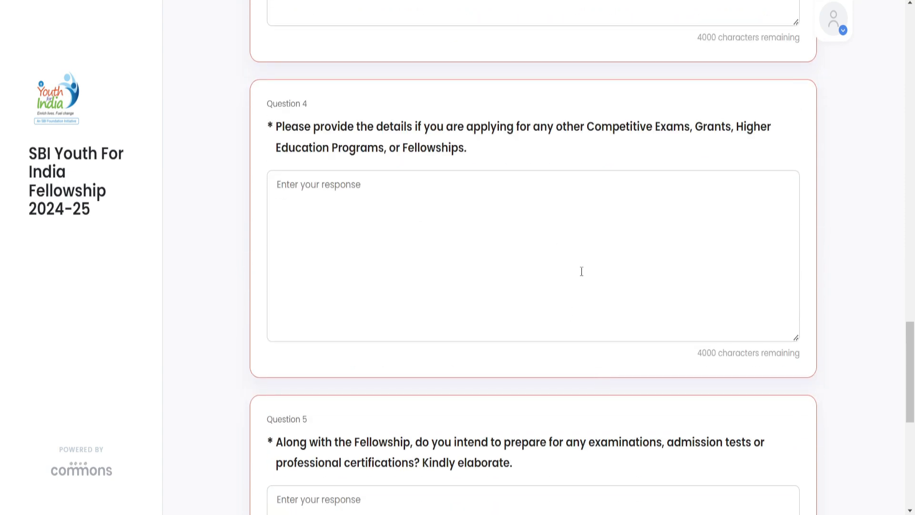
scroll(579, 270, "down", 3)
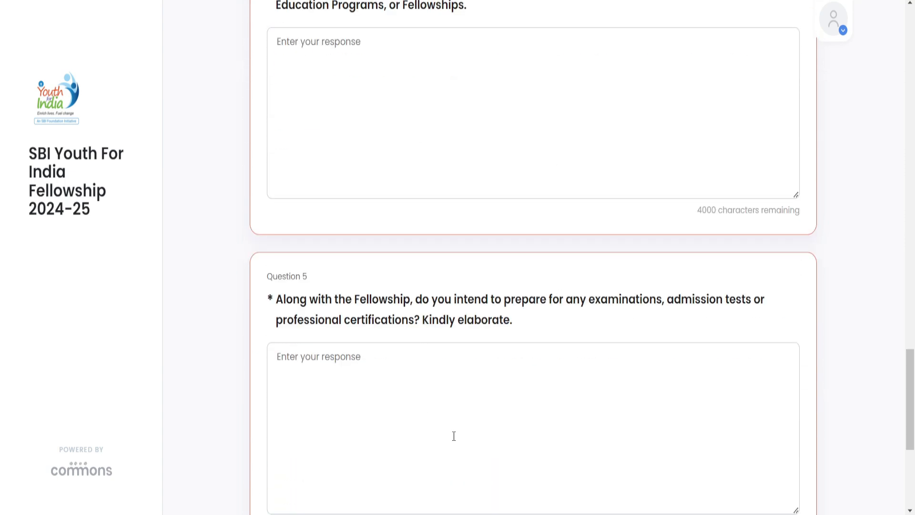
scroll(559, 358, "down", 4)
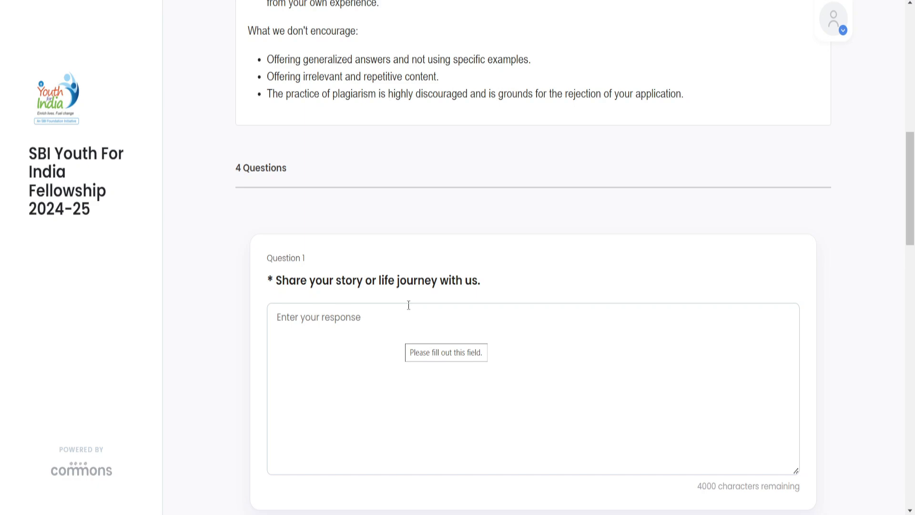
- Review the four essay questions and continue to the Case Study section
scroll(424, 303, "down", 2)
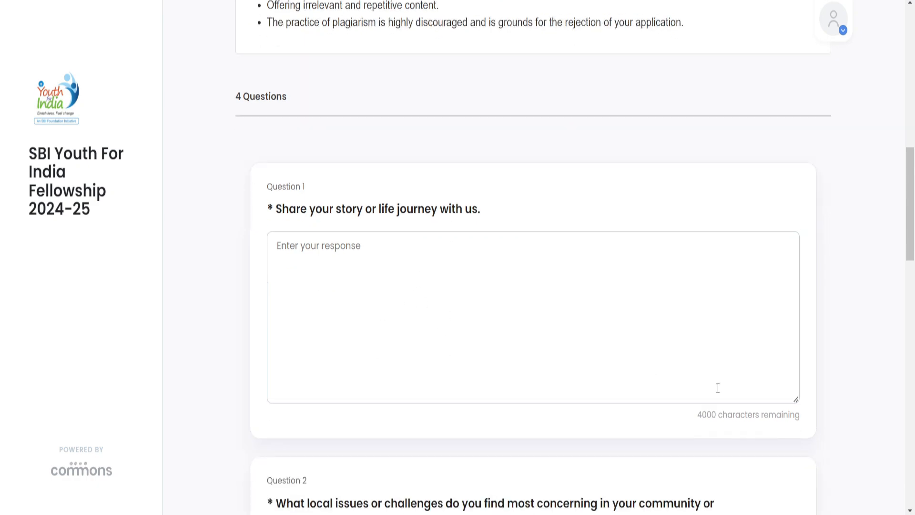
scroll(725, 401, "down", 5)
scroll(729, 372, "down", 3)
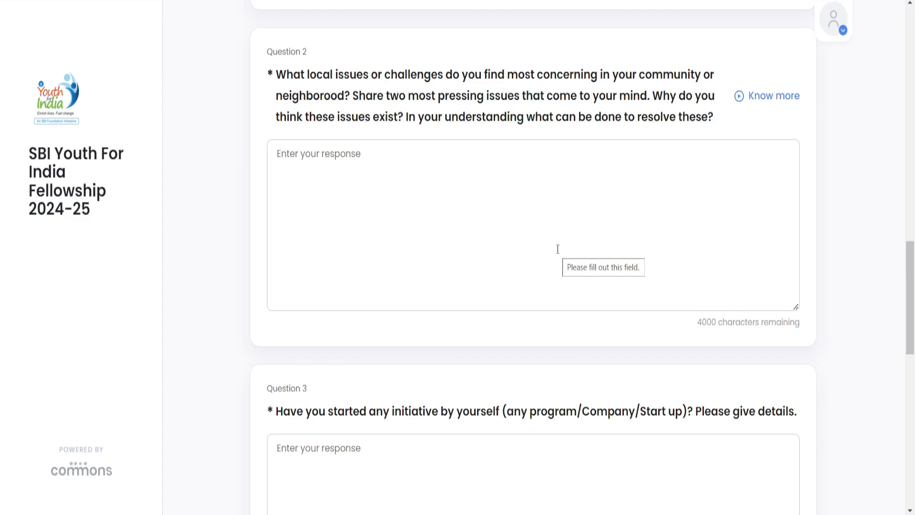
scroll(556, 214, "down", 3)
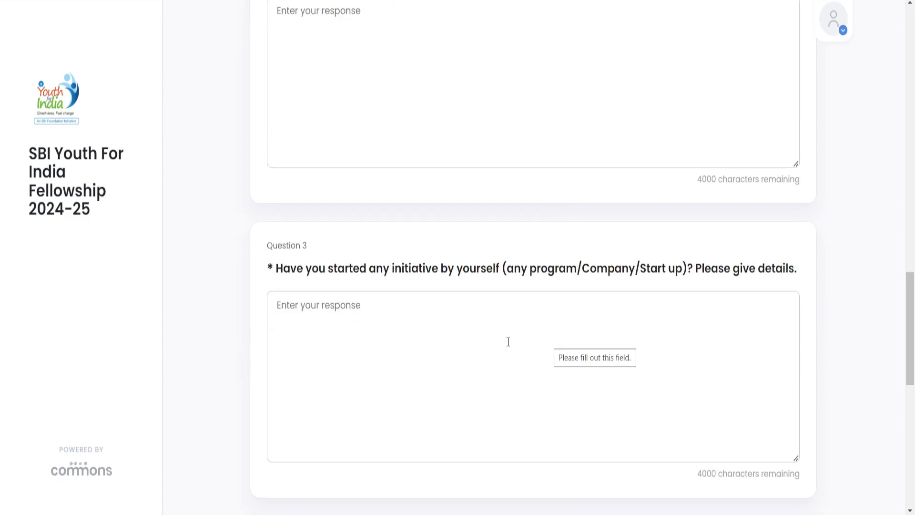
scroll(508, 341, "down", 8)
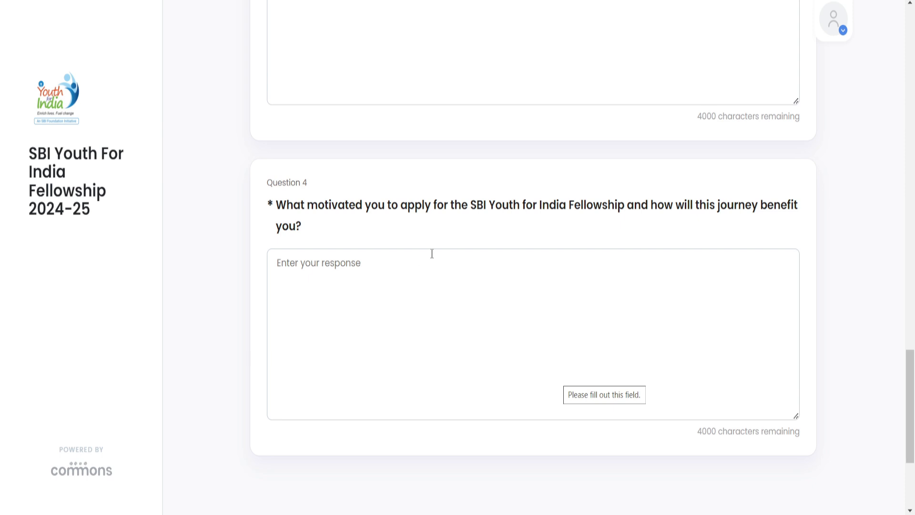
scroll(533, 294, "down", 4)
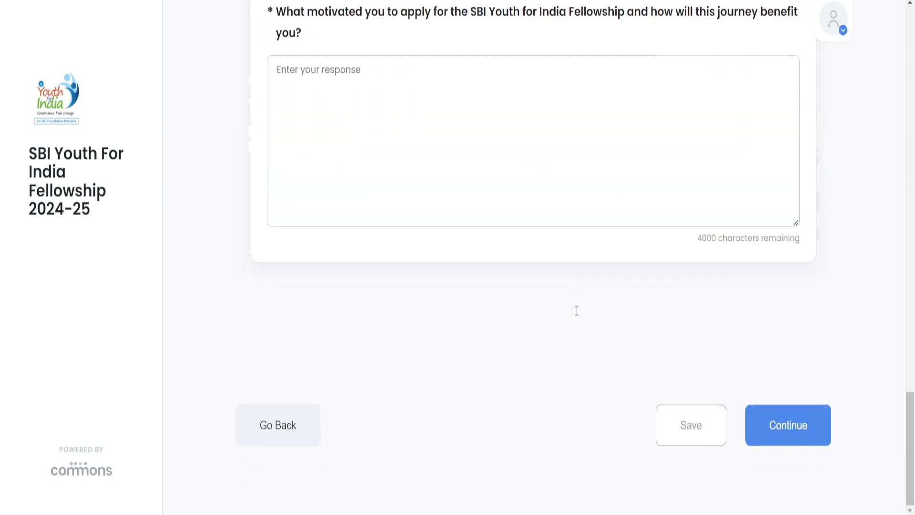
left_click(775, 431)
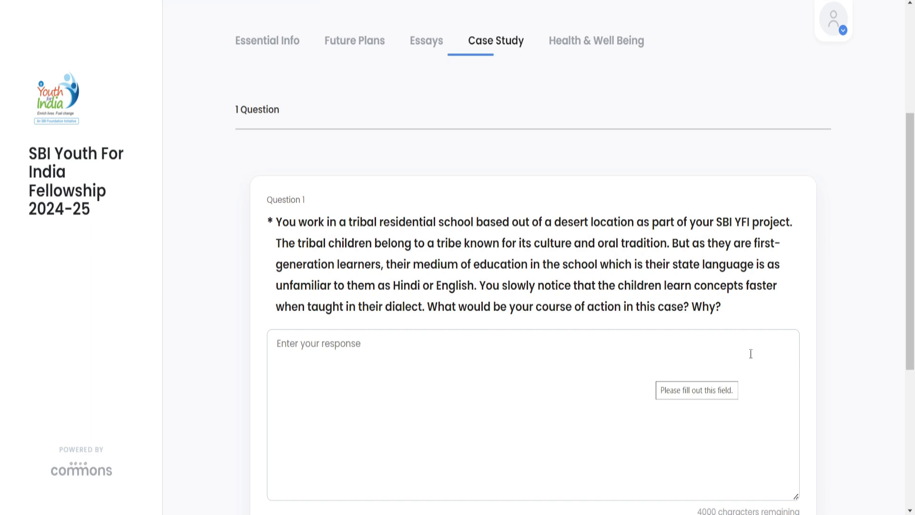
- Read the tribal residential school case study question and continue to Health & Well Being
scroll(757, 341, "down", 1)
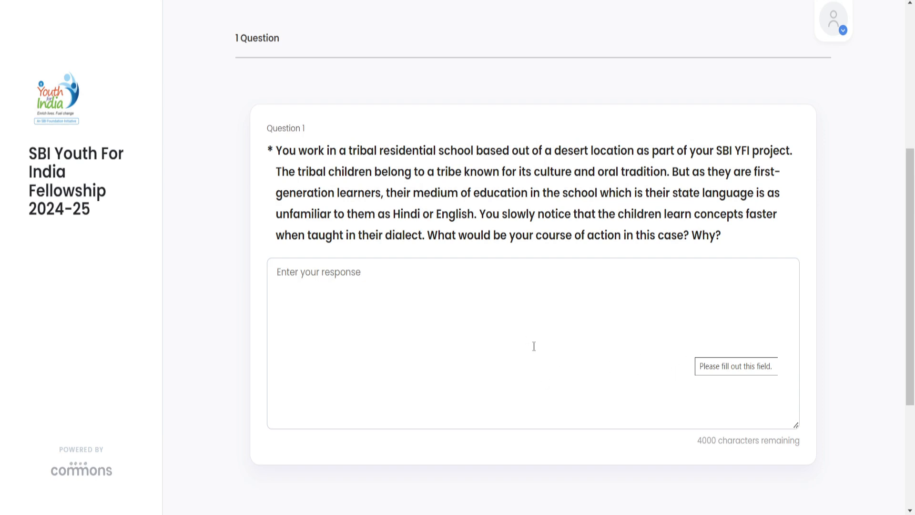
scroll(712, 405, "down", 3)
scroll(458, 304, "up", 2)
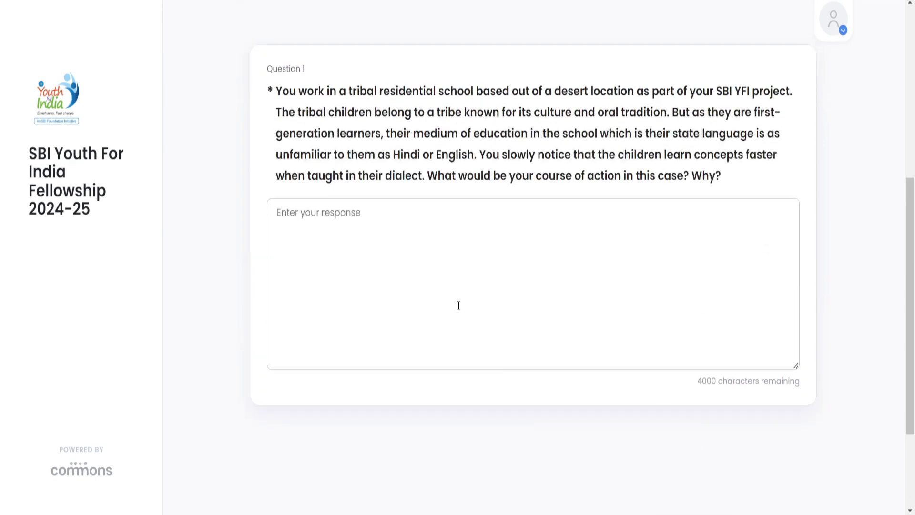
scroll(627, 341, "down", 2)
left_click(781, 437)
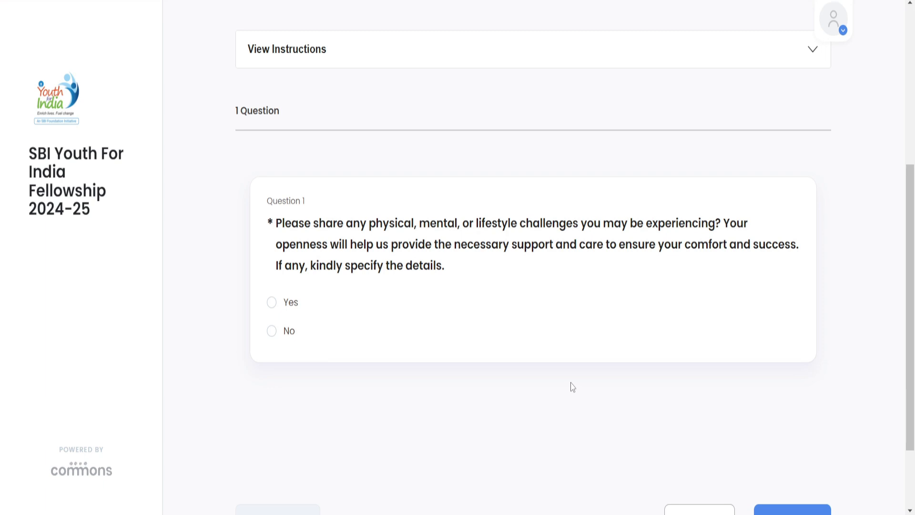
- Answer No to the question on physical, mental or lifestyle challenges and submit the assessment
left_click(272, 304)
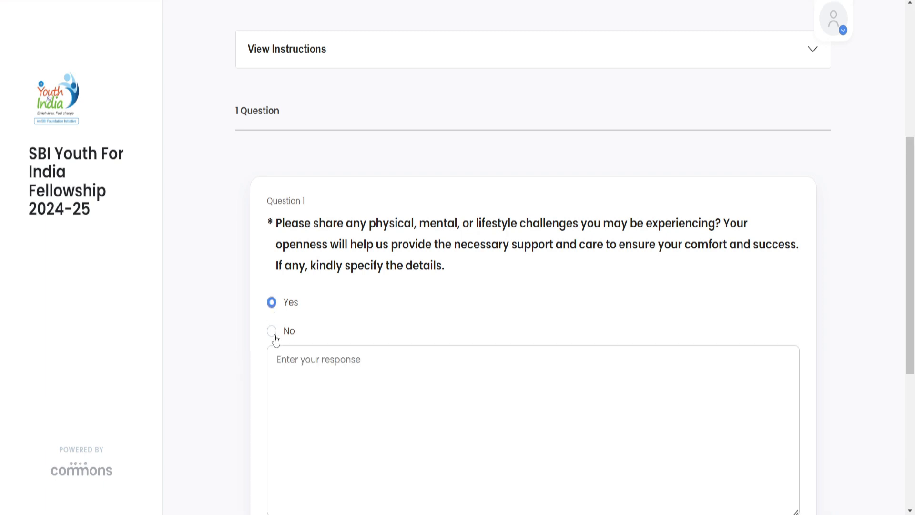
left_click(273, 331)
scroll(496, 400, "down", 2)
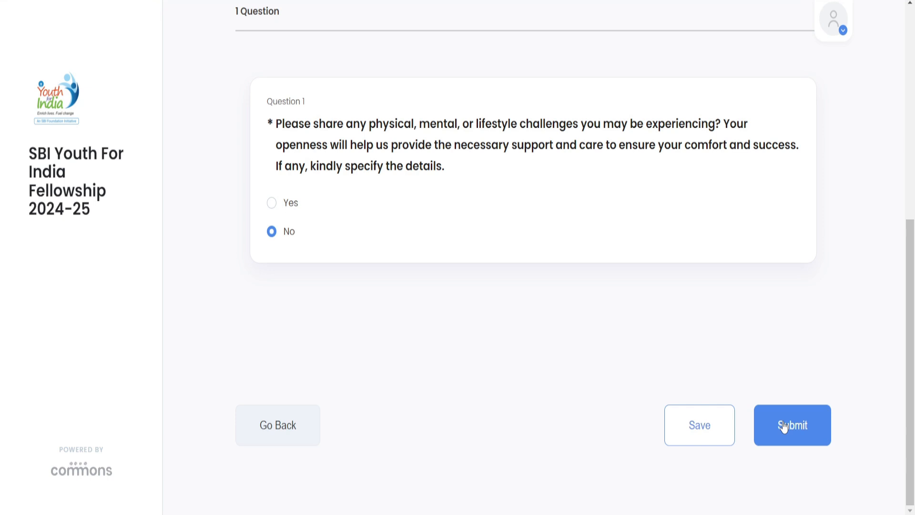
left_click(784, 425)
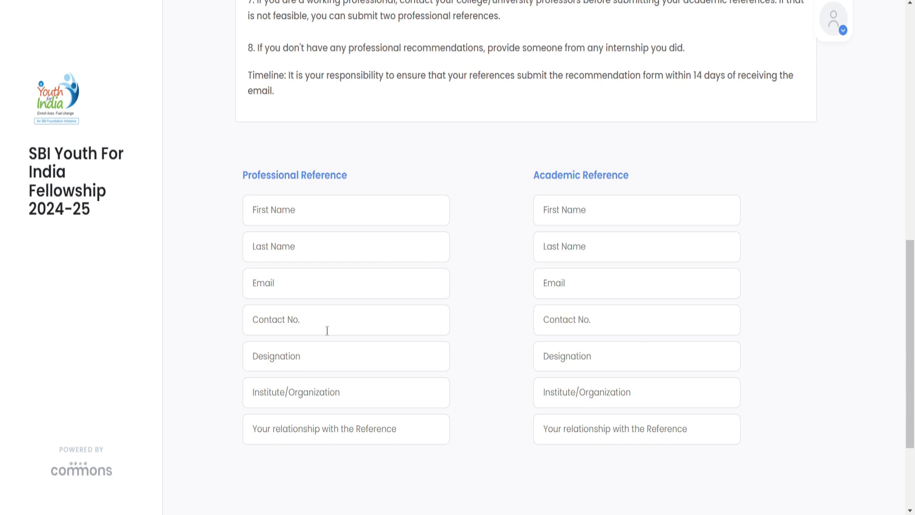
- Review the professional and academic reference fields, and choose Student ID card as the ID proof in Profile Validation
scroll(553, 306, "down", 3)
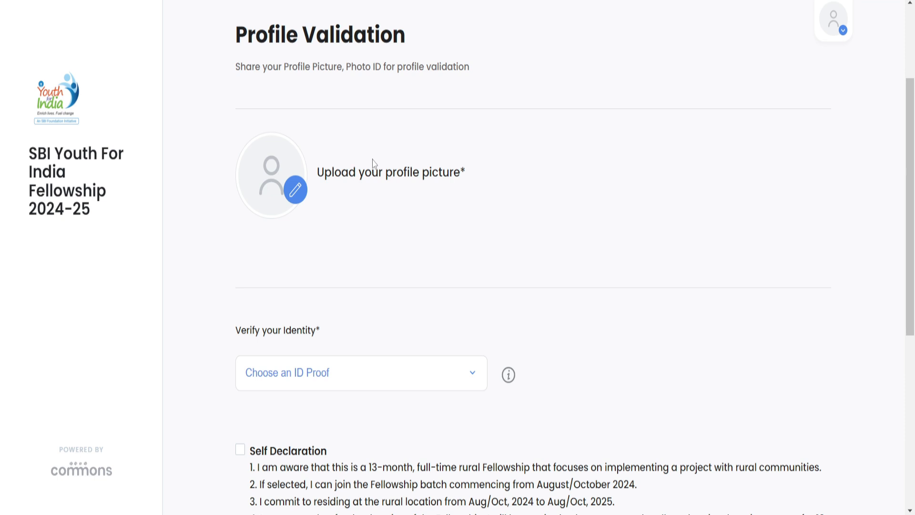
left_click(310, 376)
scroll(343, 333, "down", 3)
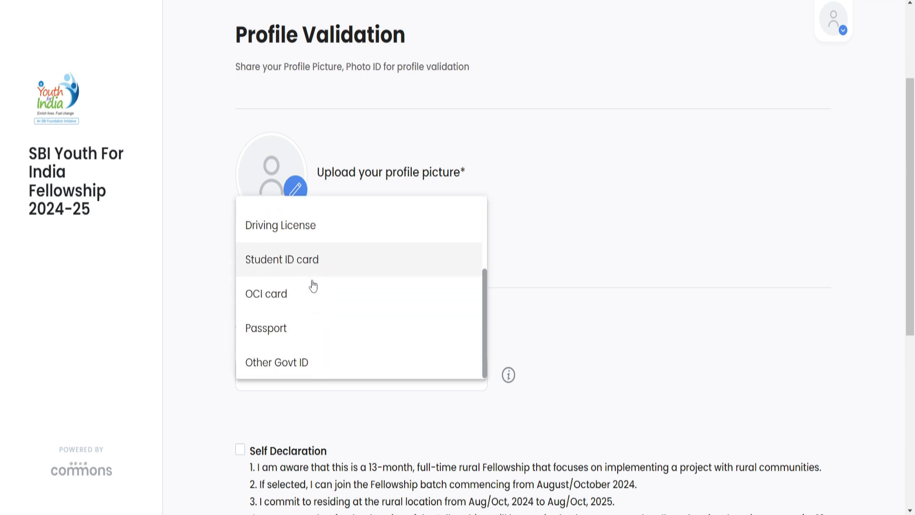
left_click(291, 260)
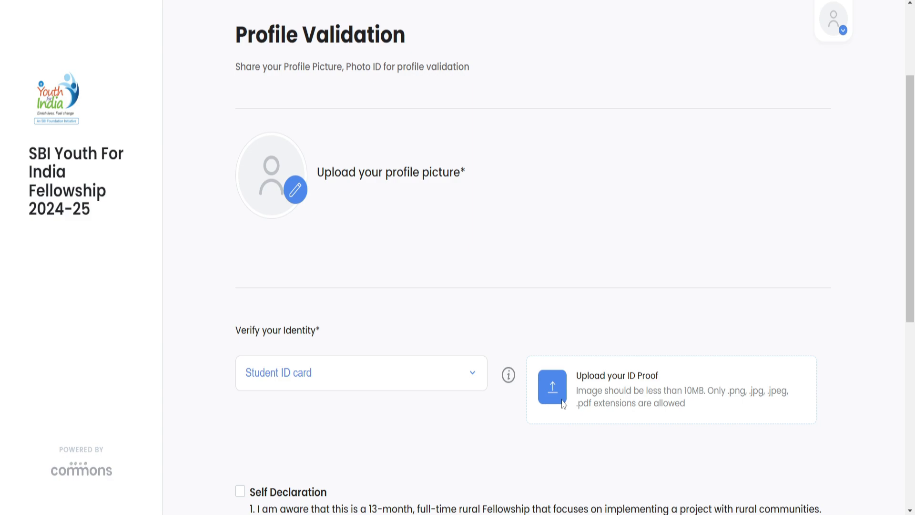
- Review the self declaration and submit the application from the application details review
scroll(562, 403, "down", 5)
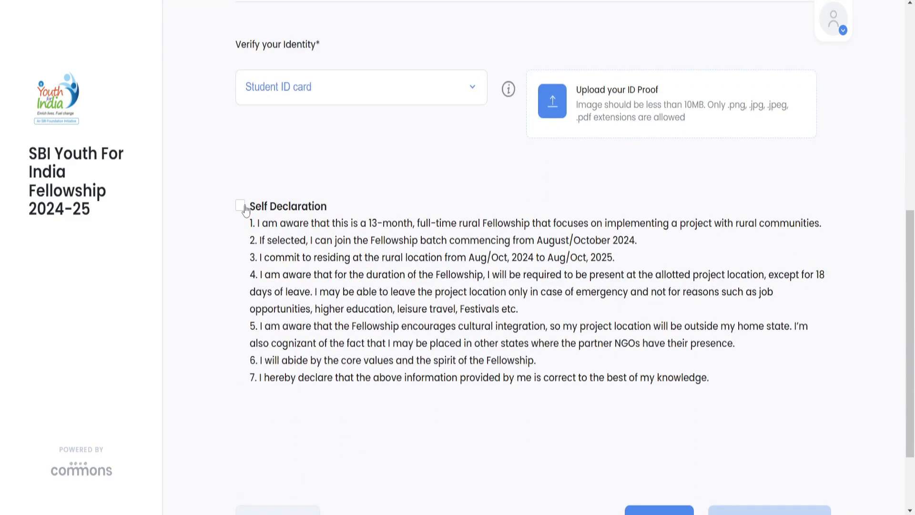
scroll(606, 333, "down", 2)
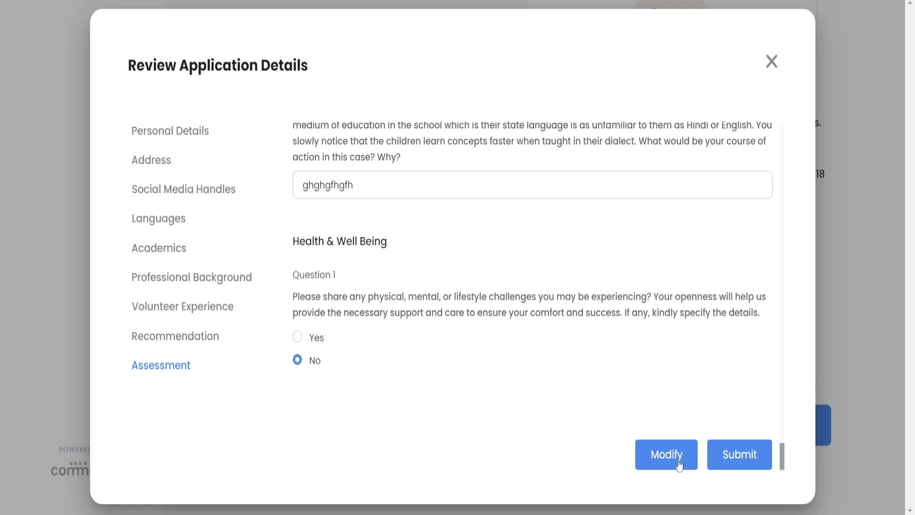
left_click(730, 453)
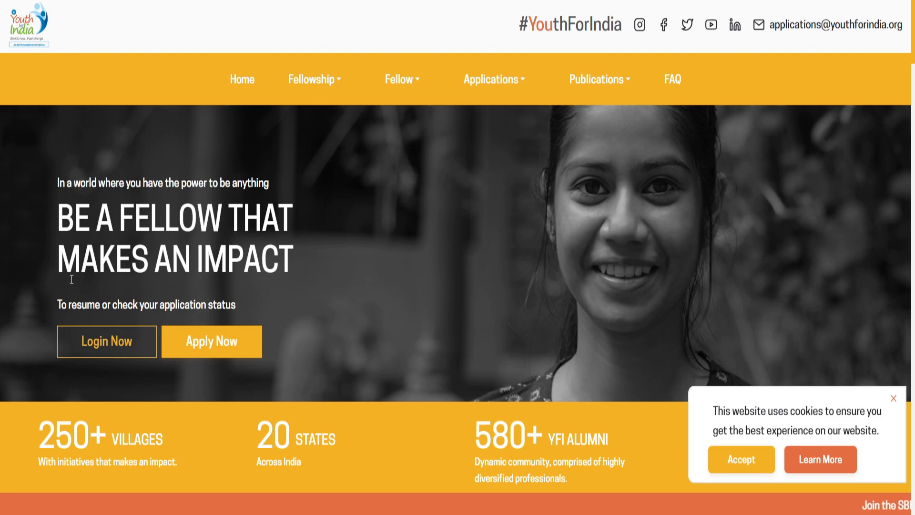
- Log in from the Youth For India homepage and check the registration status of the SBI Youth For India Fellowship 2024-25
left_click(116, 343)
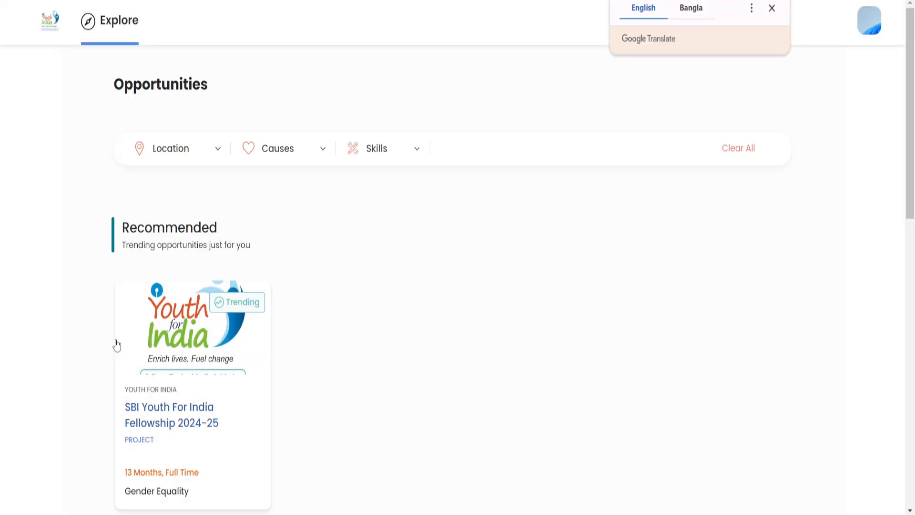
left_click(772, 8)
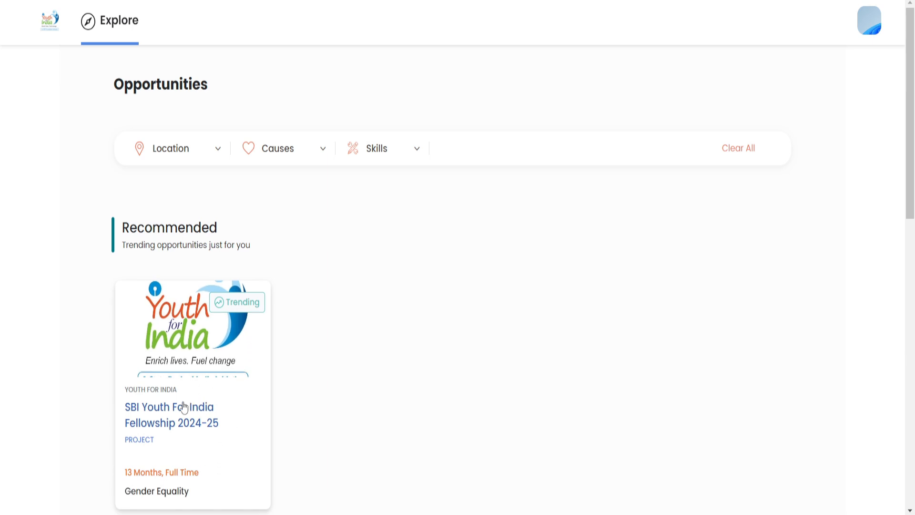
left_click(201, 423)
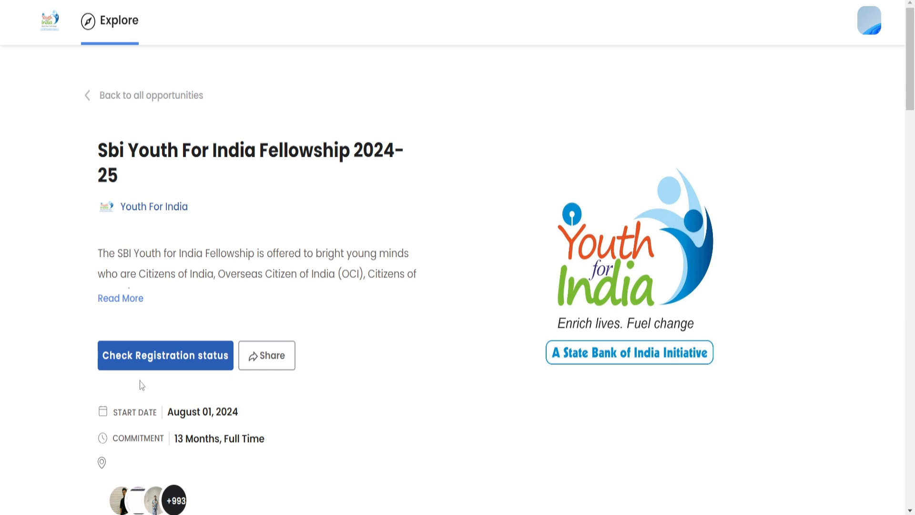
left_click(184, 363)
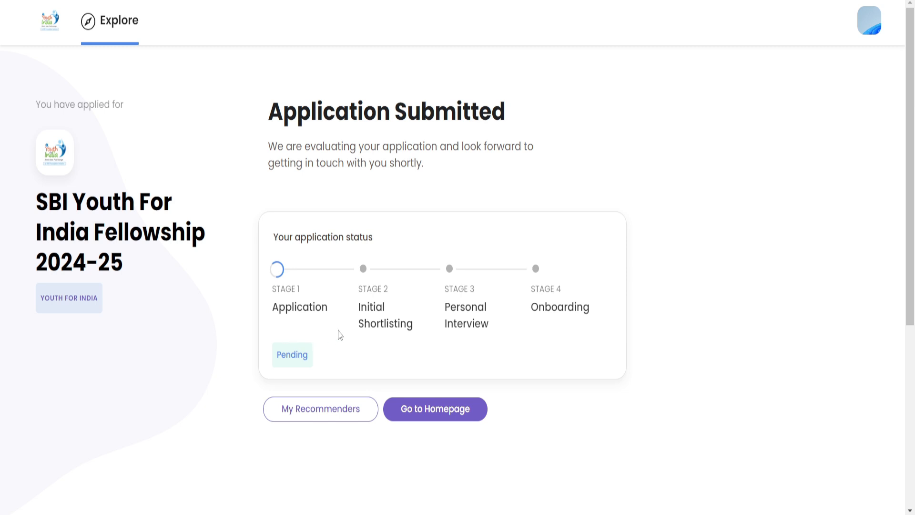